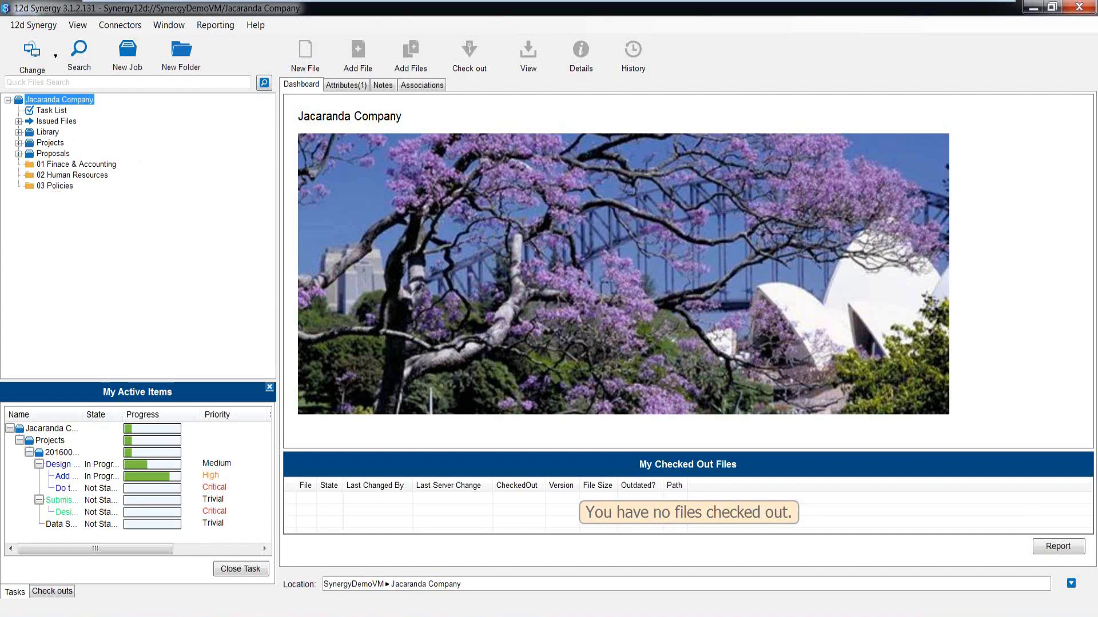
Show the Library dashboard, then the Projects dashboard under Jacaranda Company.
left_click(52, 135)
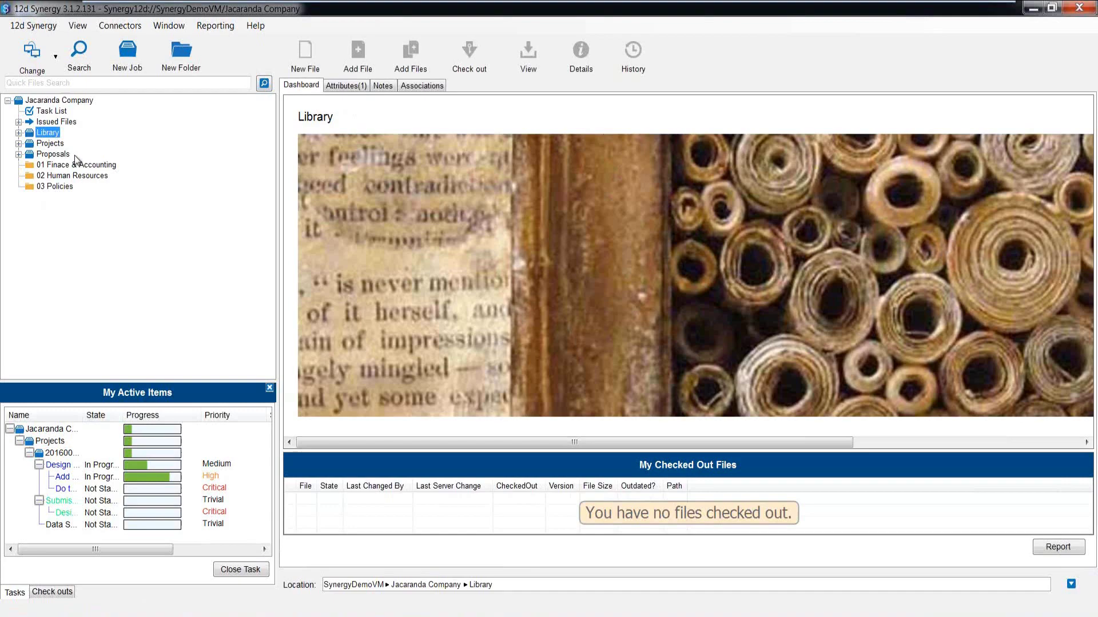
left_click(51, 144)
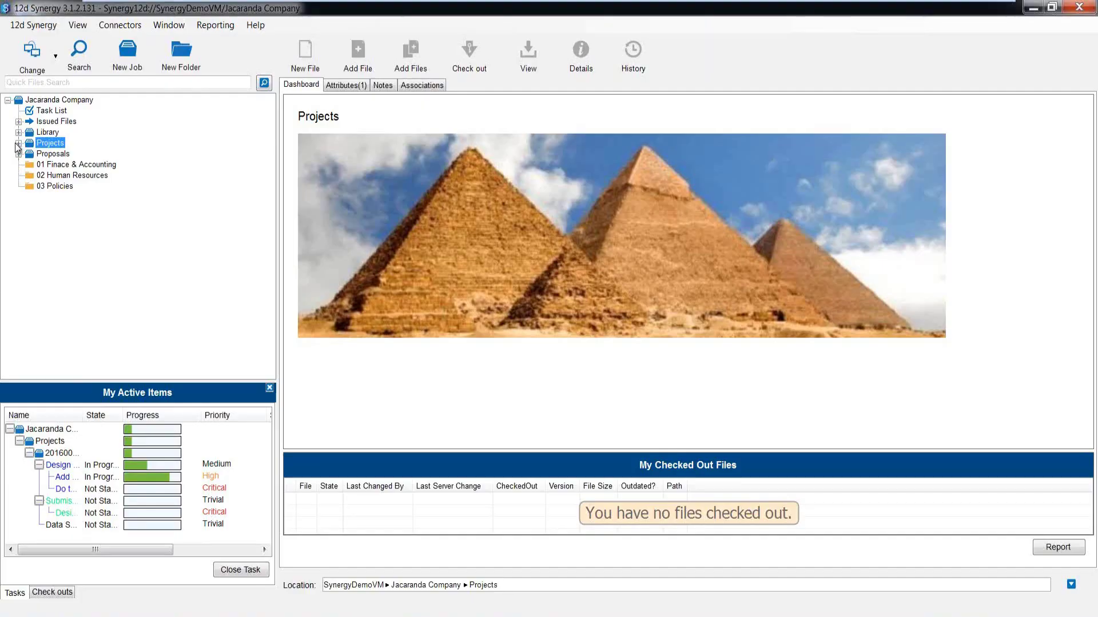
Expand Projects and the 20160001 - Emu Park job, and collapse its Forums branch.
left_click(18, 143)
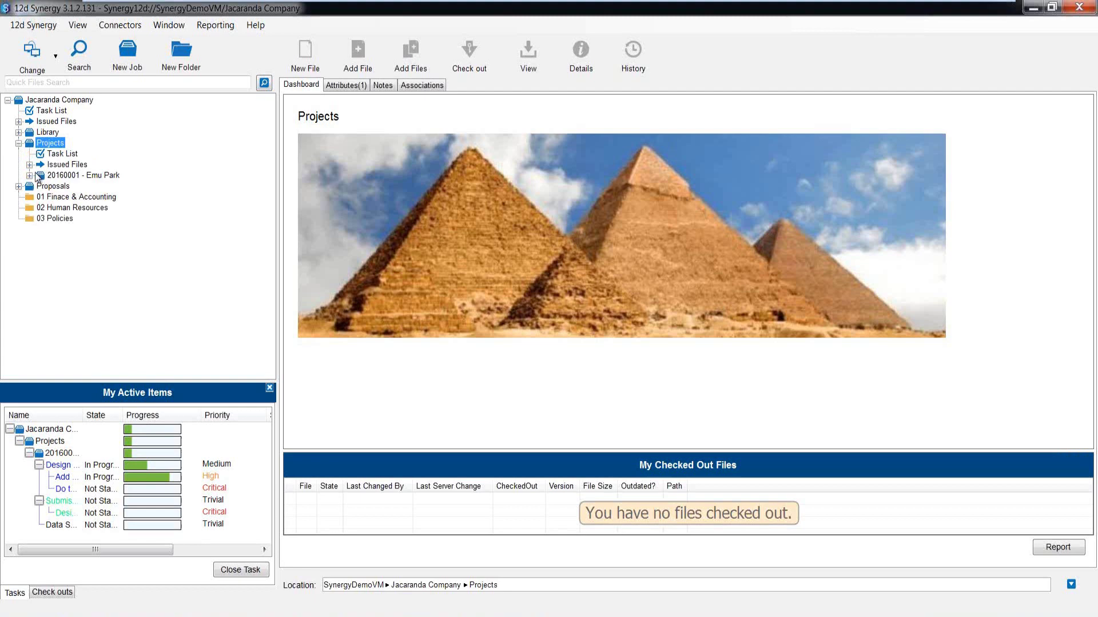
left_click(29, 175)
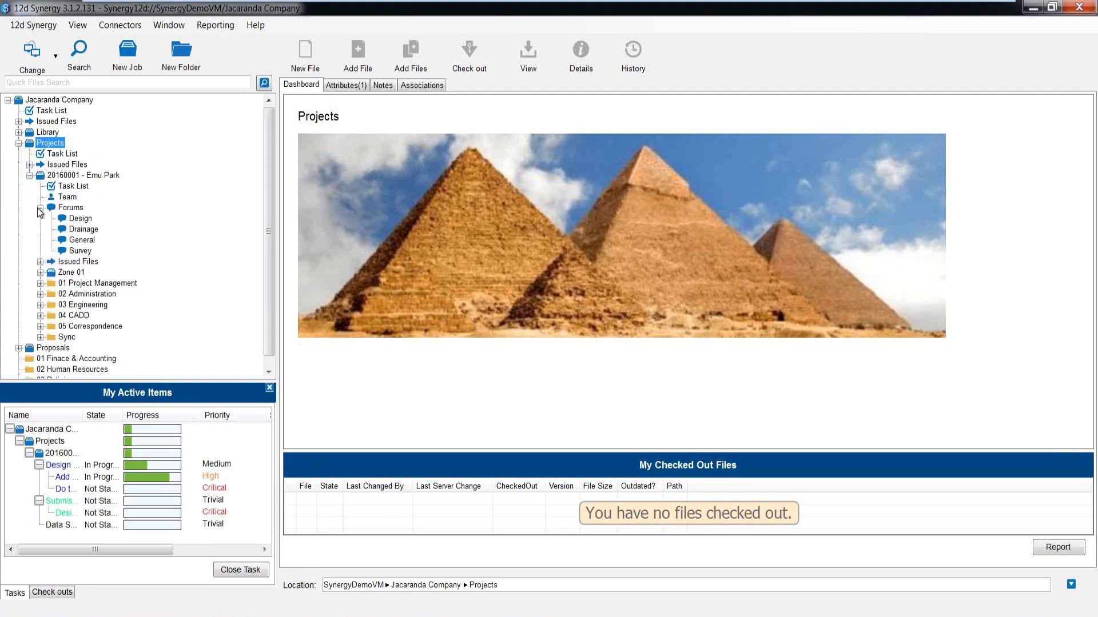
left_click(40, 208)
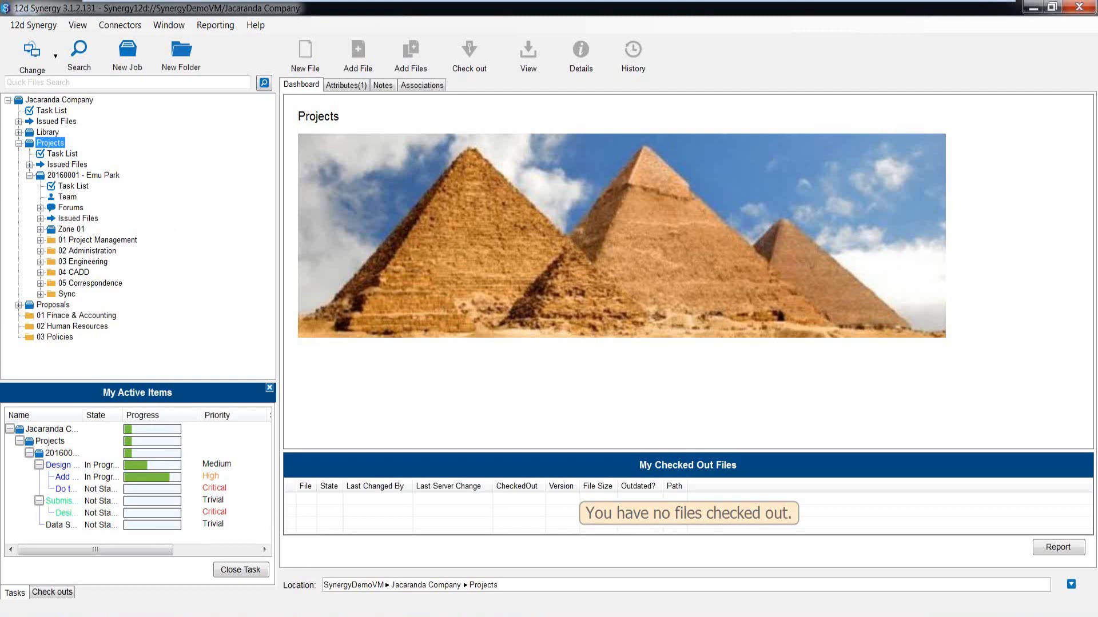
Expand 01 Project Management, 02 Administration, 03 Engineering and Site Investigation, then open the empty Photos folder.
left_click(40, 239)
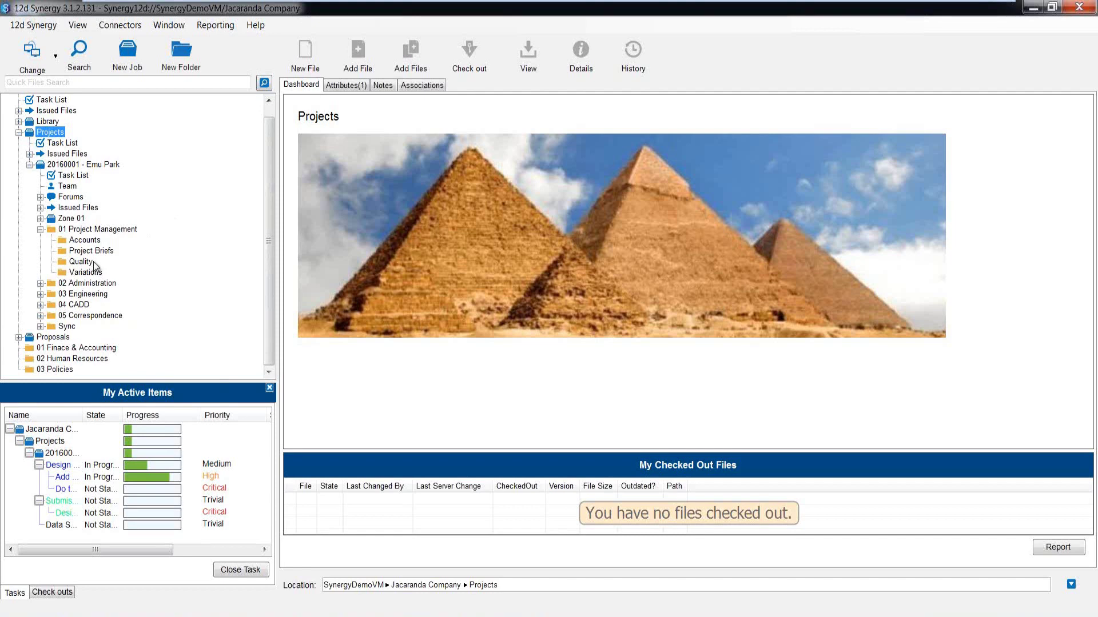
left_click(40, 283)
scroll(72, 264, "down", 1)
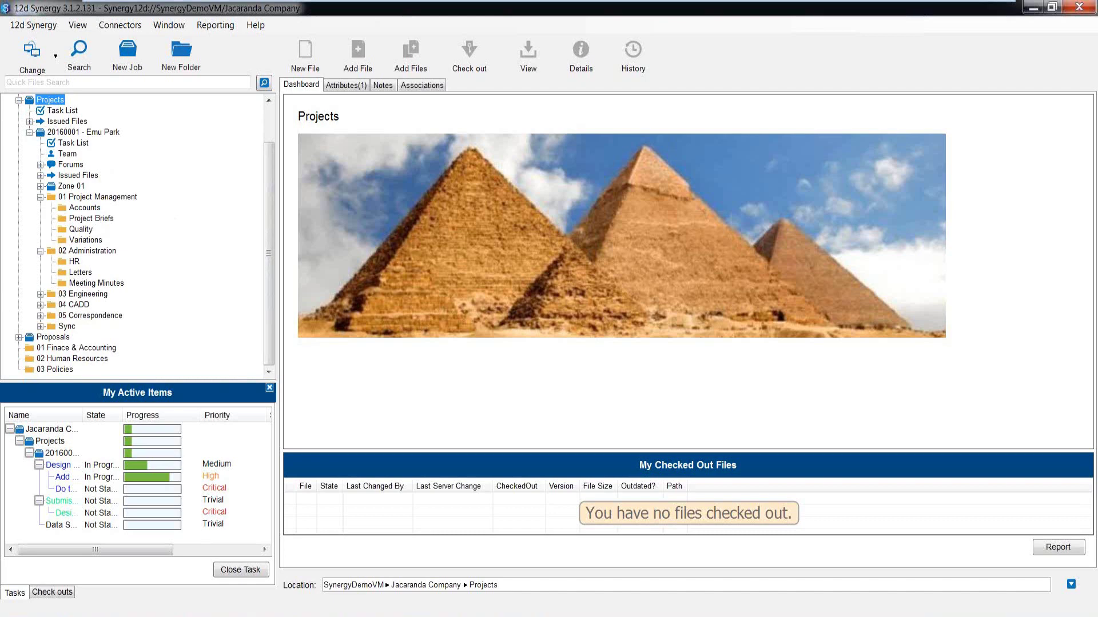
left_click(40, 294)
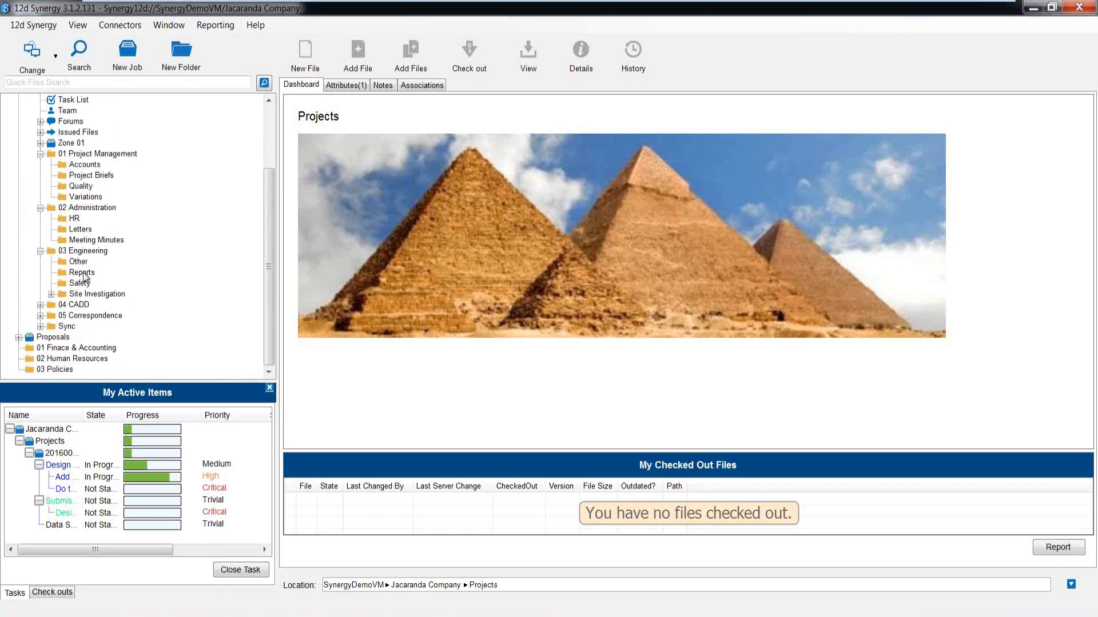
left_click(52, 294)
left_click(90, 305)
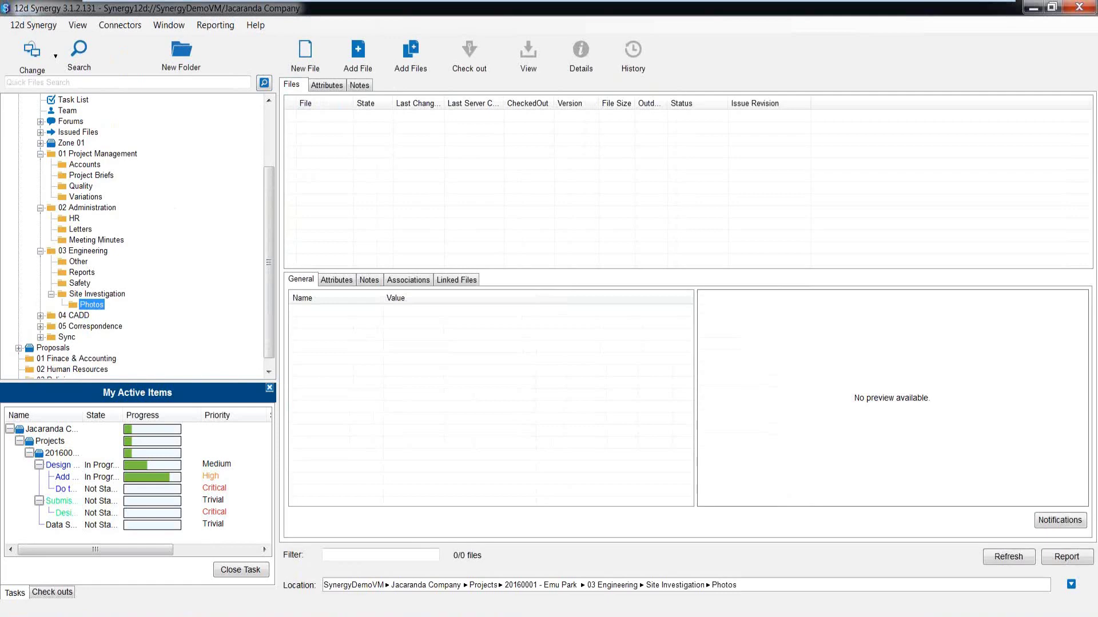
Expand 04 CADD and 05 Correspondence, view the 12d folder, then return to Photos.
left_click(40, 315)
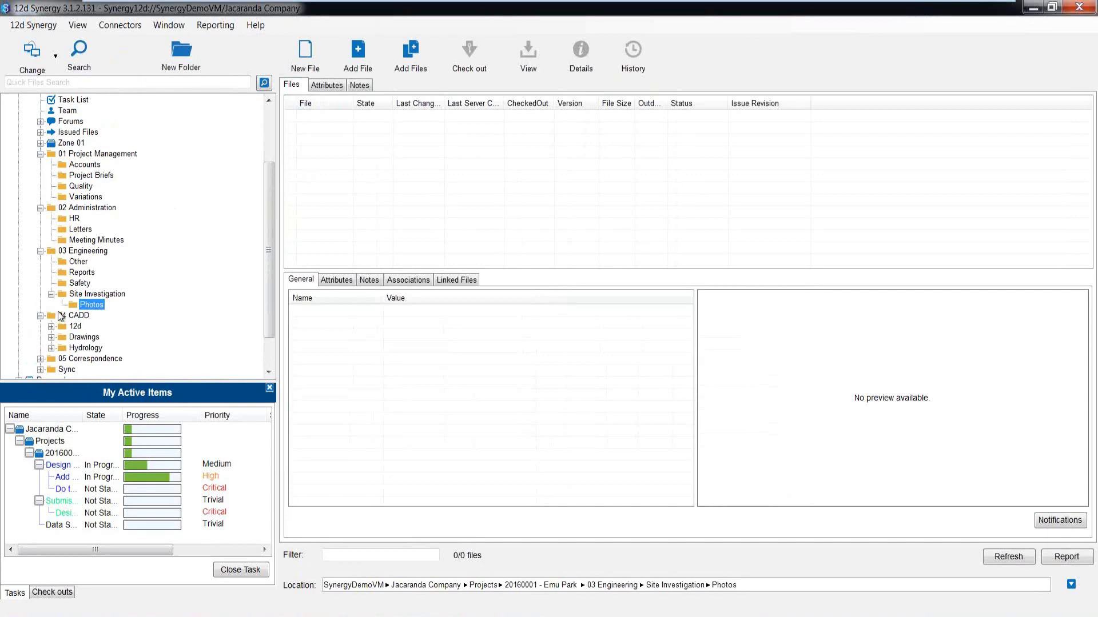
left_click(76, 326)
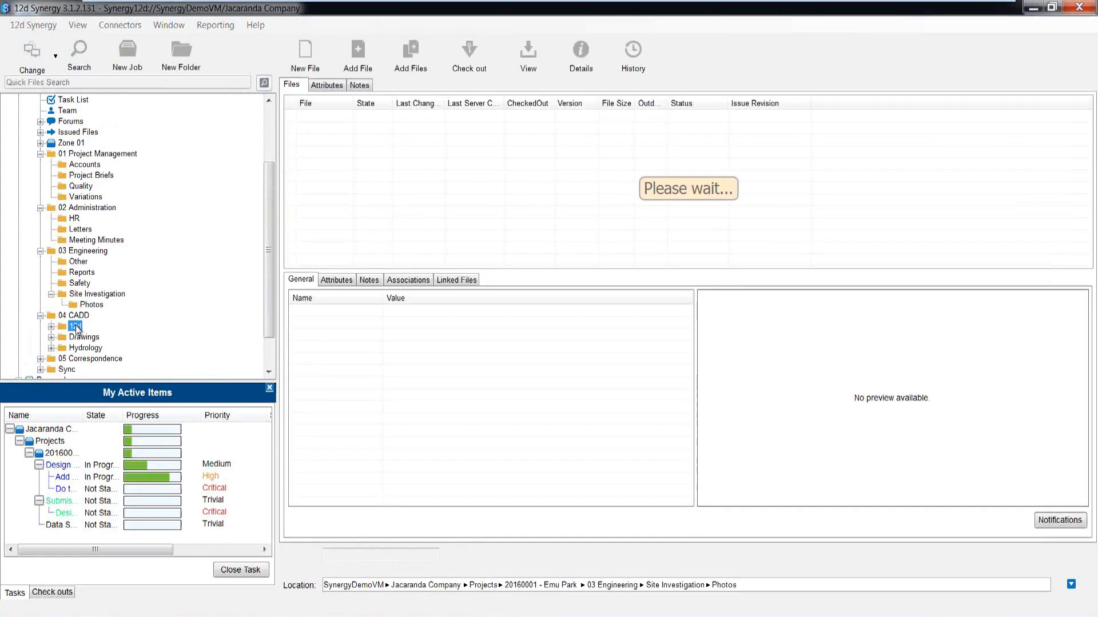
scroll(85, 323, "down", 2)
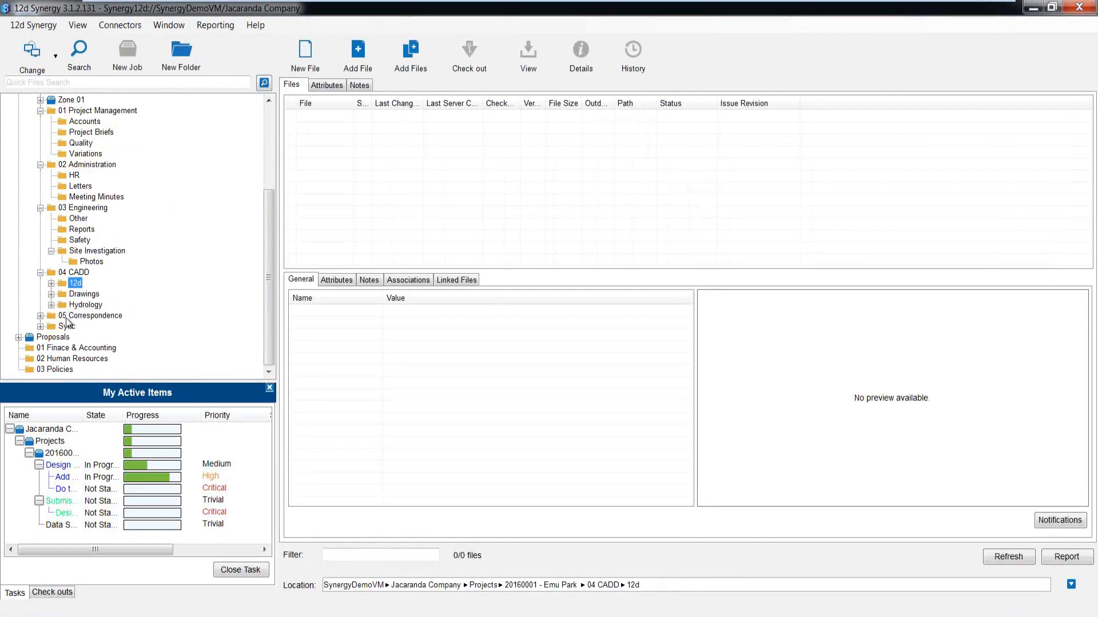
left_click(40, 315)
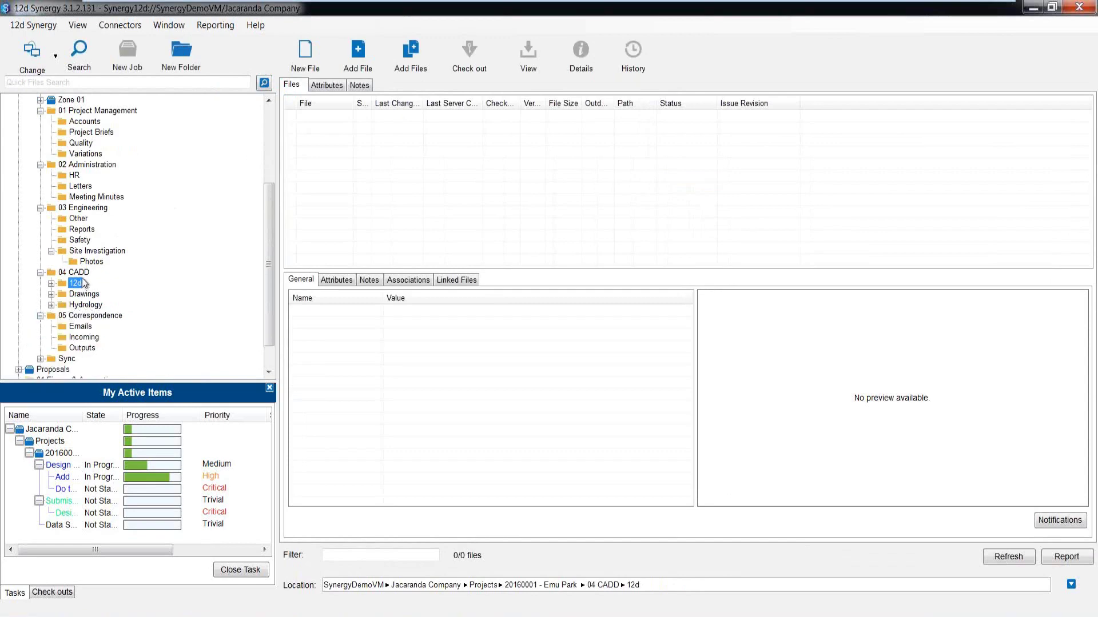
scroll(89, 264, "down", 1)
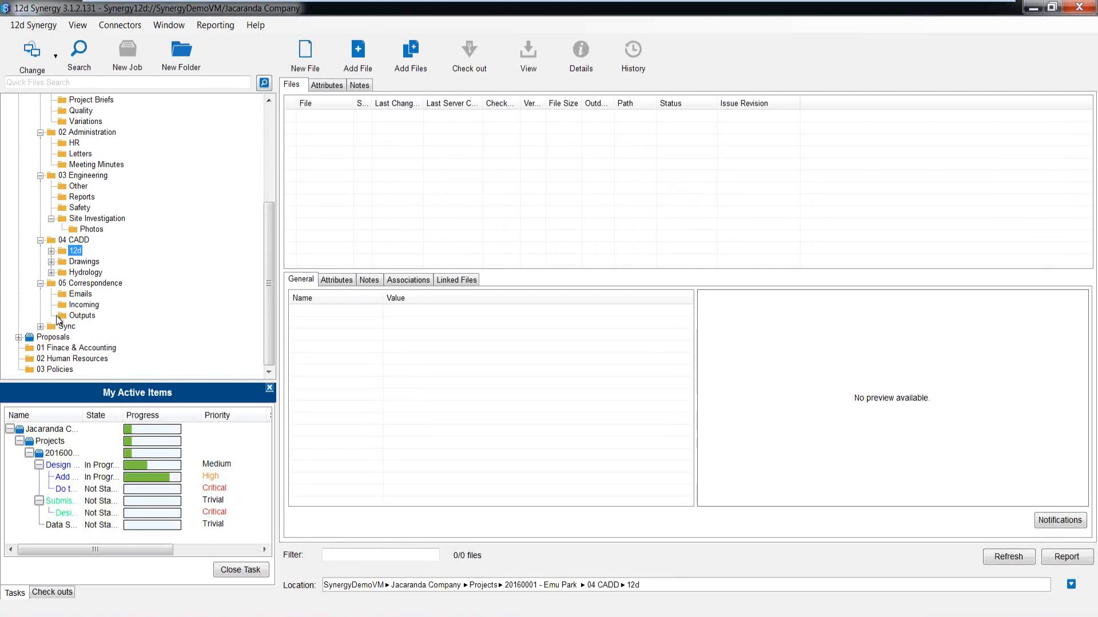
left_click(91, 230)
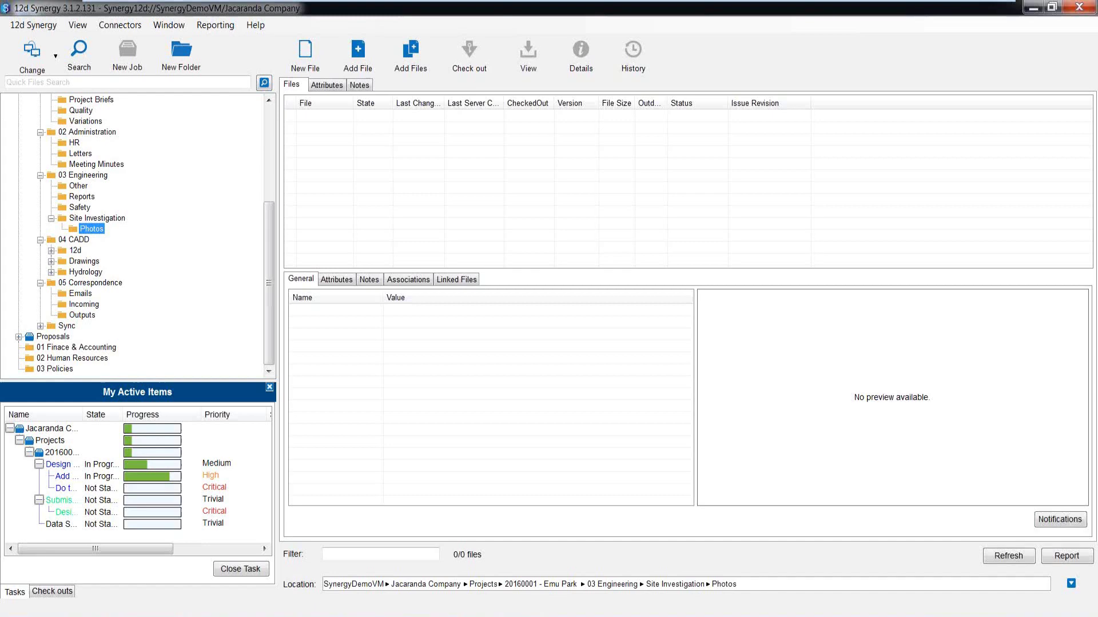
Expand the Library's 03 Document Templates, 04 CADD Templates and 12d Model, then open 05 Training.
left_click(124, 213)
scroll(122, 206, "up", 7)
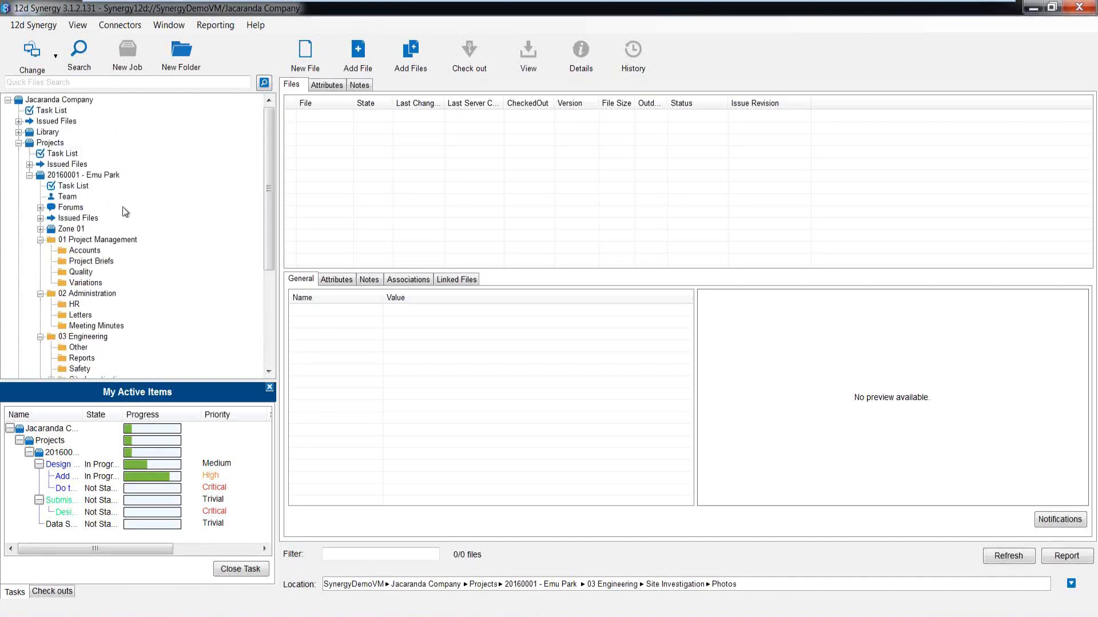
left_click(19, 132)
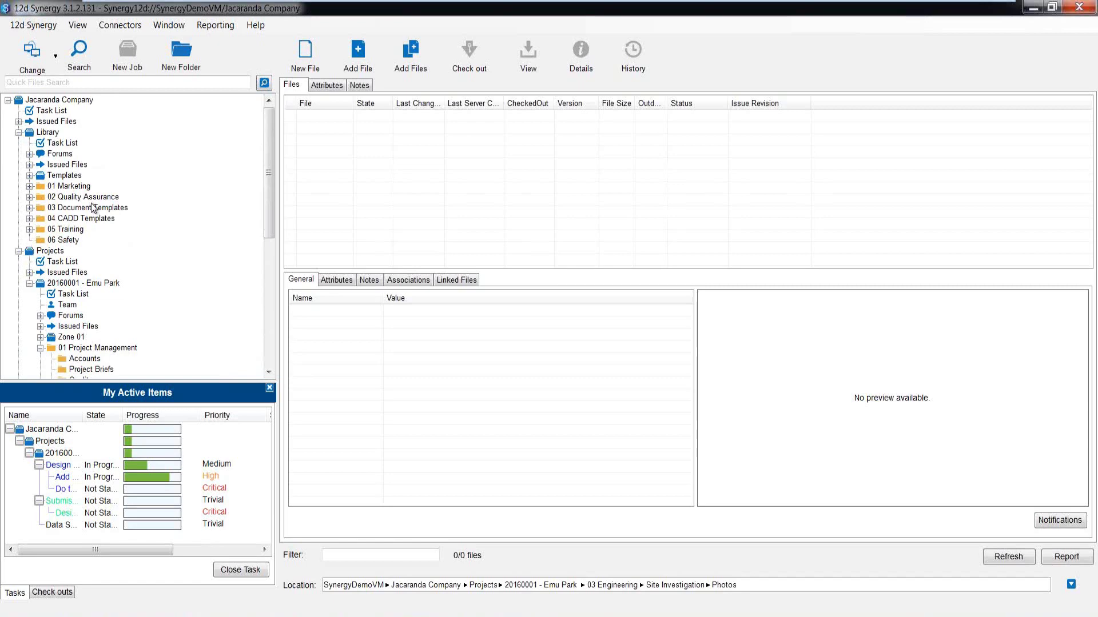
left_click(30, 207)
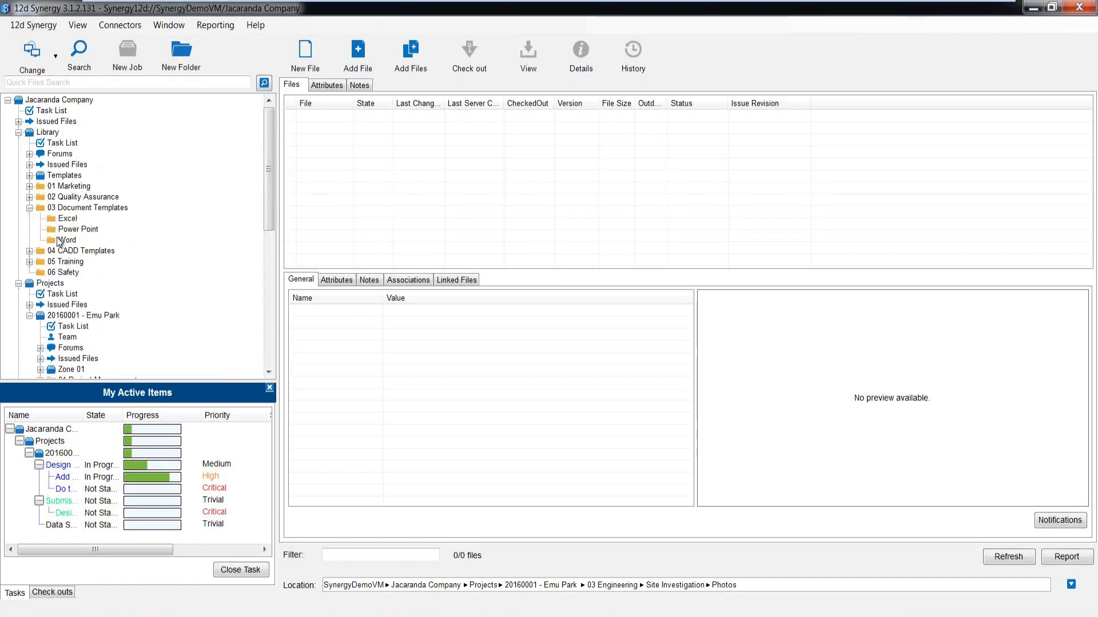
left_click(29, 251)
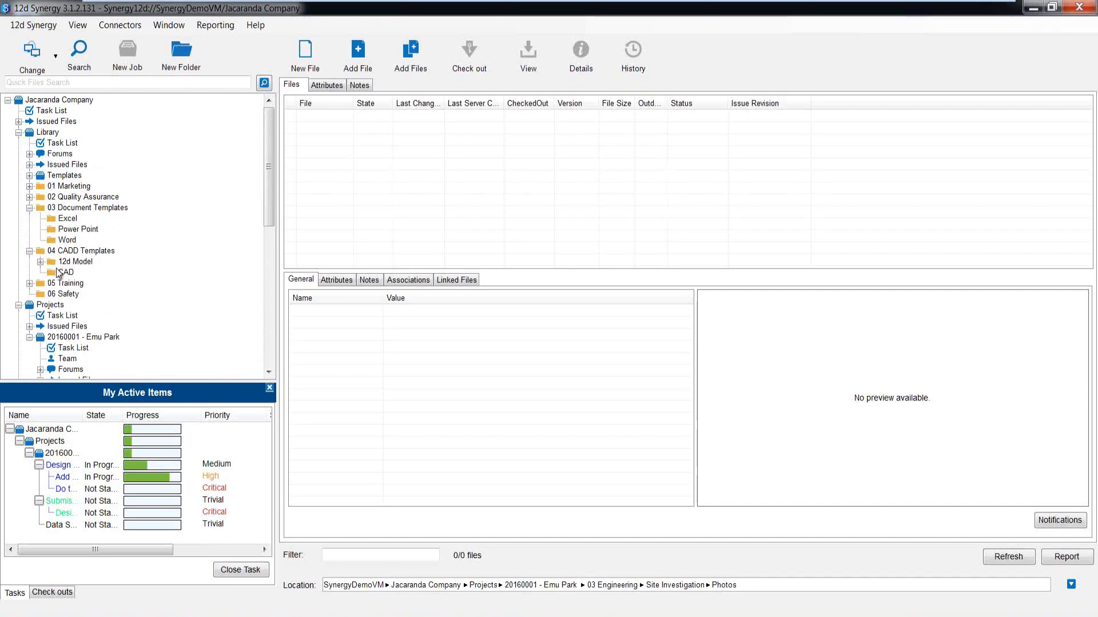
left_click(40, 262)
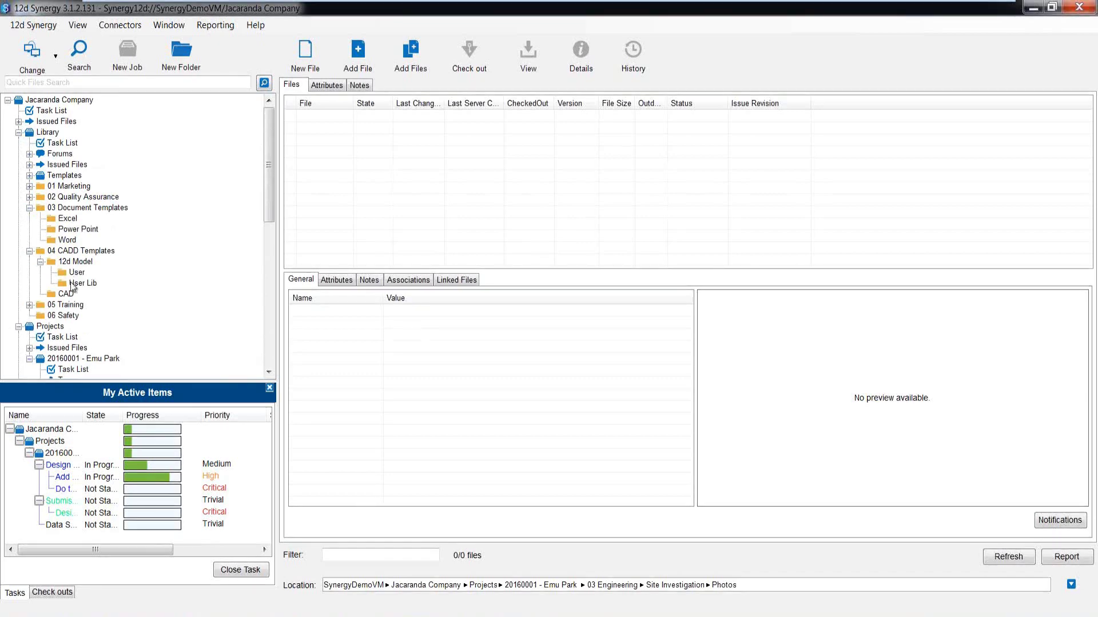
left_click(67, 305)
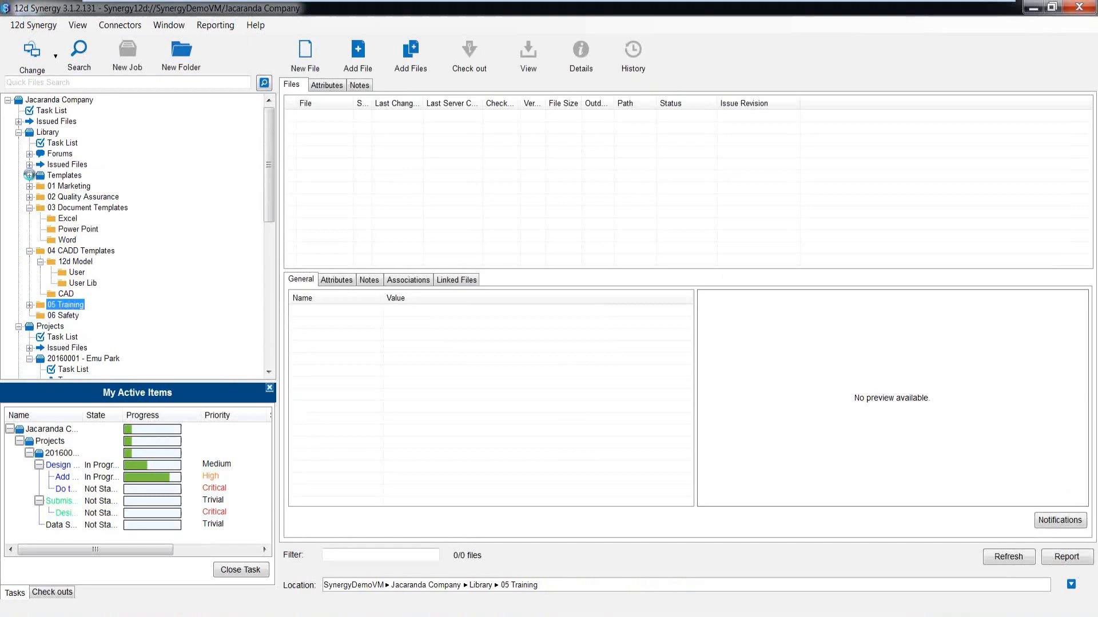
Expand Templates under Library to list its five job templates.
left_click(31, 177)
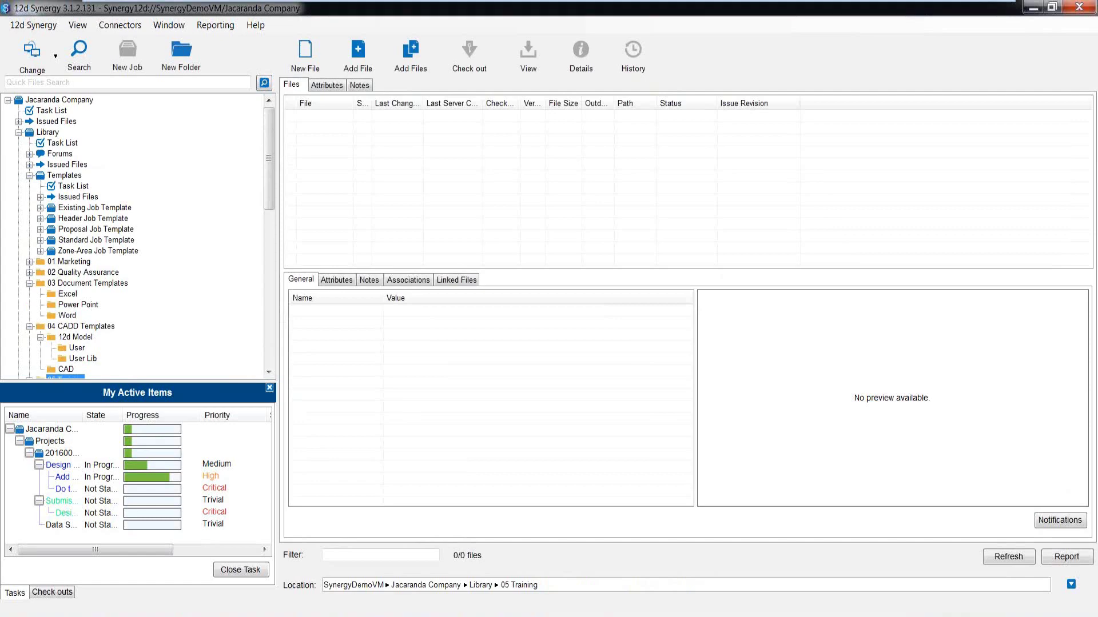
Expand the Standard Job Template folders, then show the Zone-Area Job Template dashboard.
left_click(40, 240)
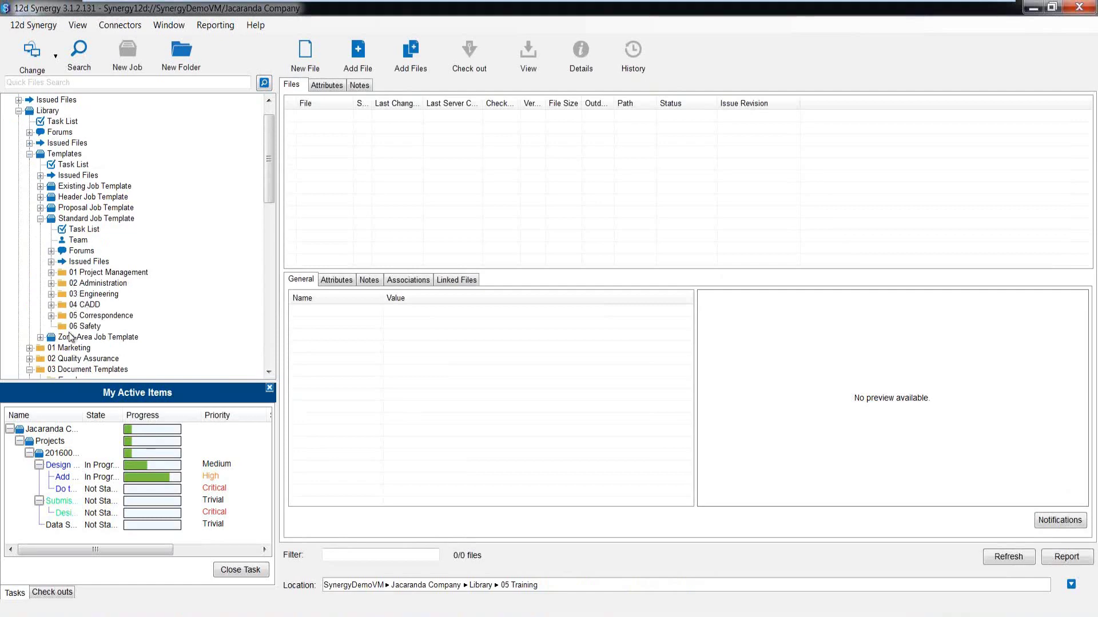
left_click(72, 338)
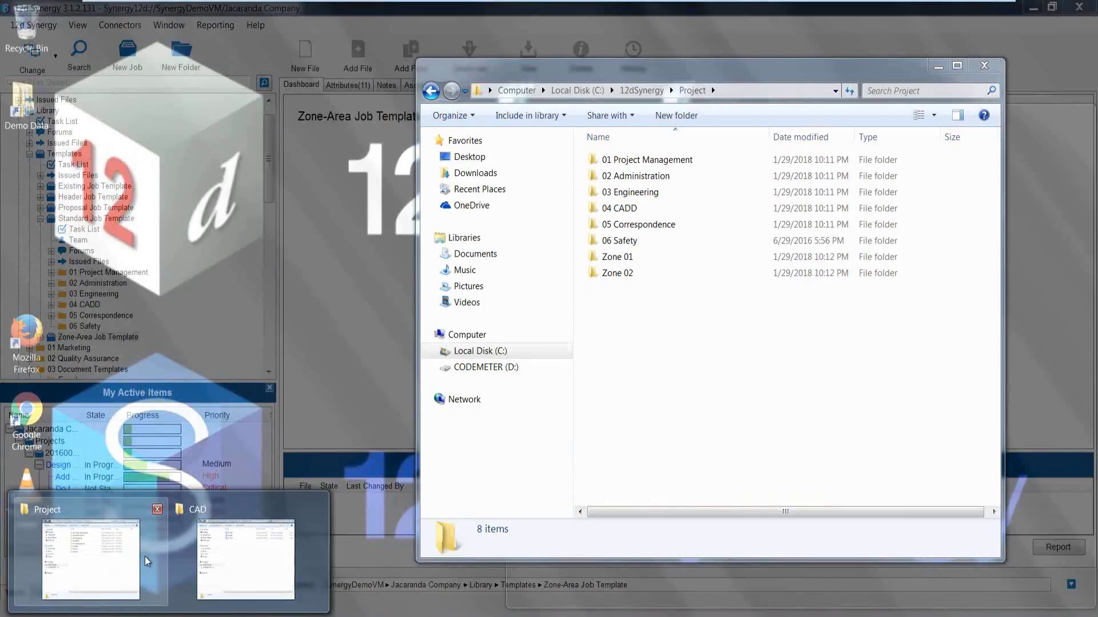
Check the Zone 01 and Zone 02 folders in Explorer, then open the 20160001 - Emu Park job.
left_click(145, 557)
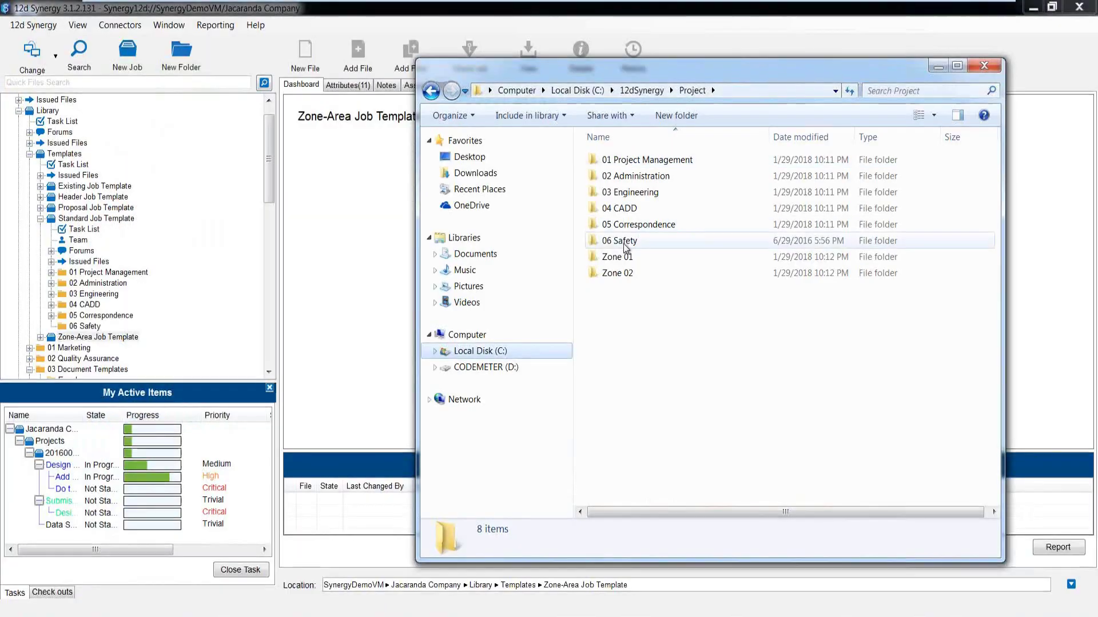
left_click(617, 258)
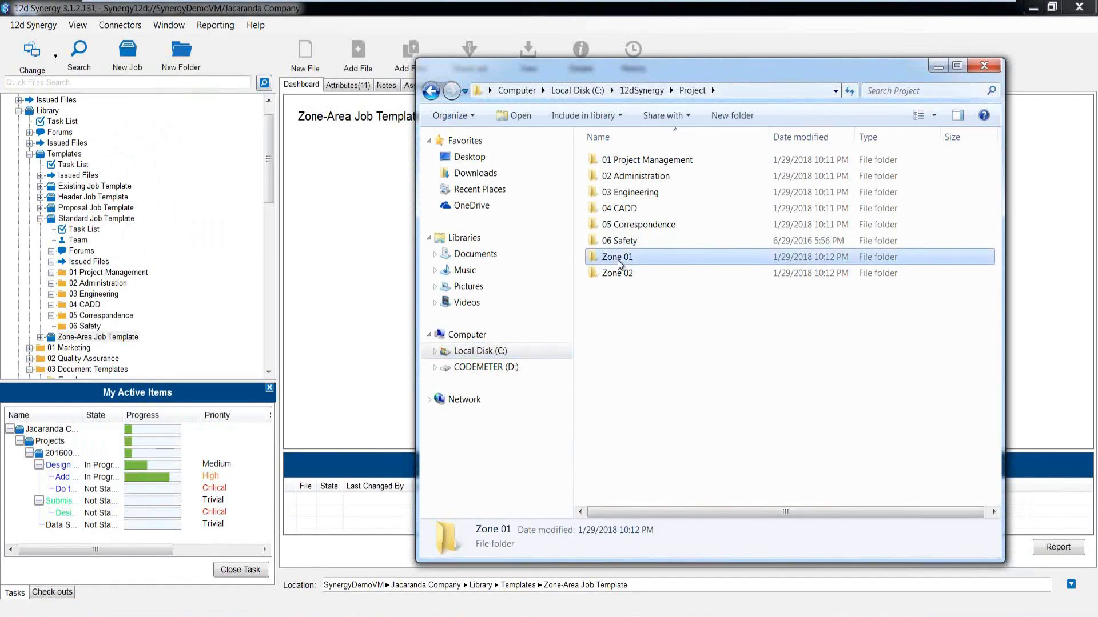
left_click(621, 273)
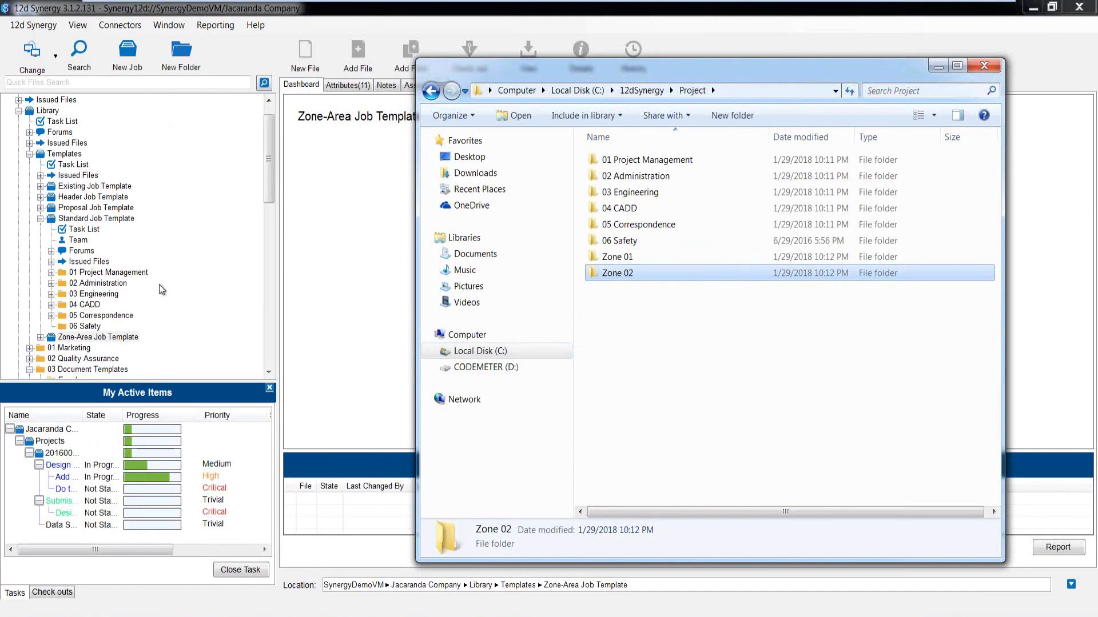
left_click_drag(269, 156, 181, 270)
left_click(80, 209)
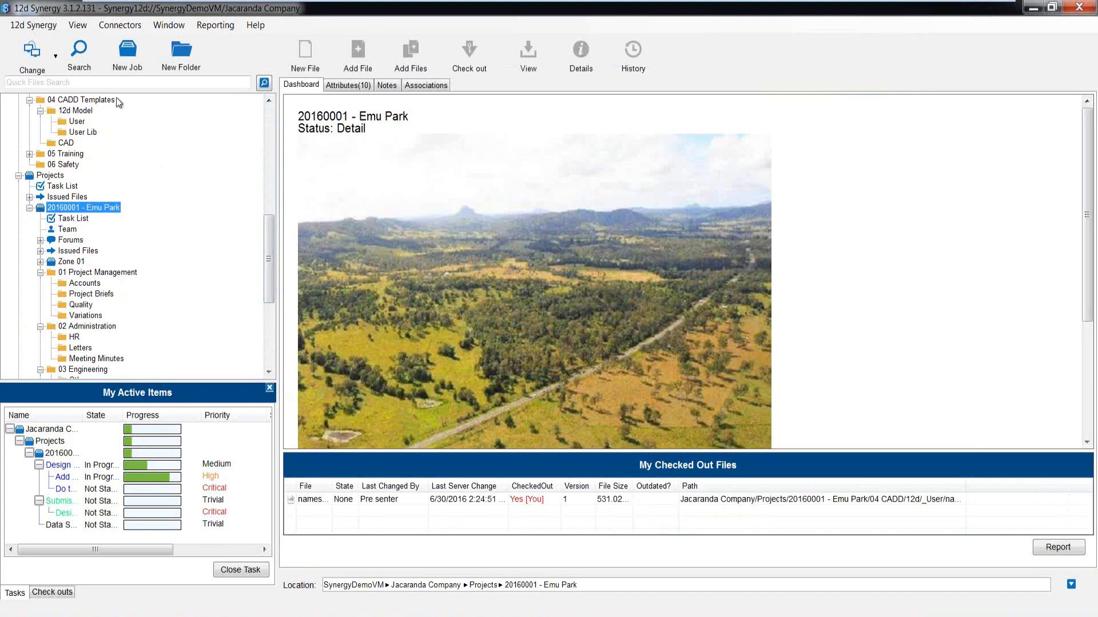
Open the Create New Job dialog from the Emu Park dashboard toolbar.
left_click(127, 58)
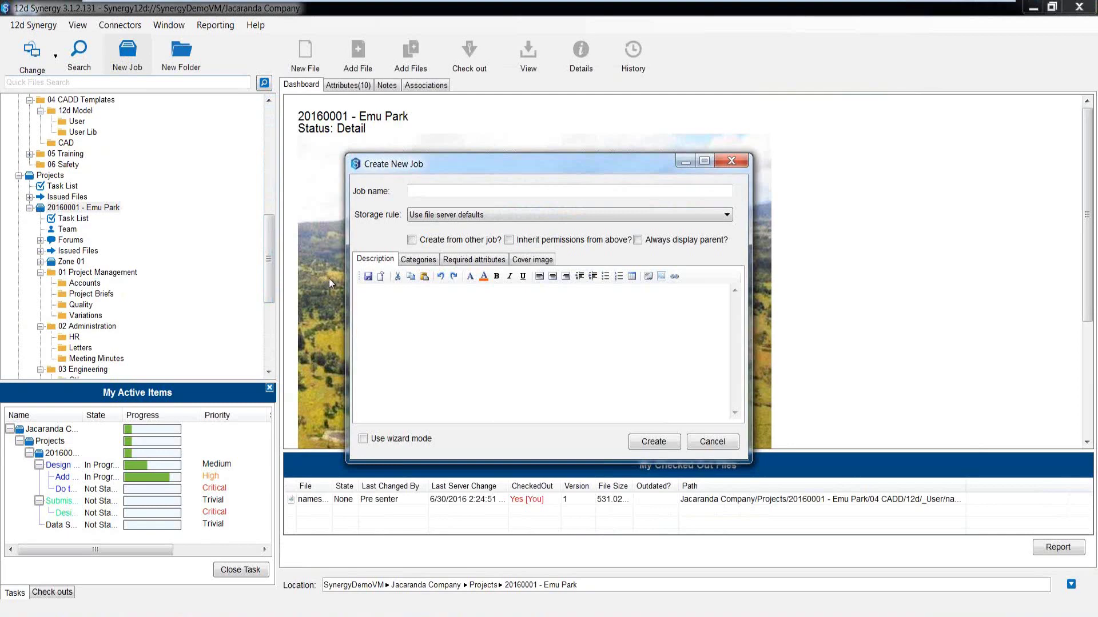
Set the new job's type to Zone/Area Job under Required attributes.
left_click(468, 260)
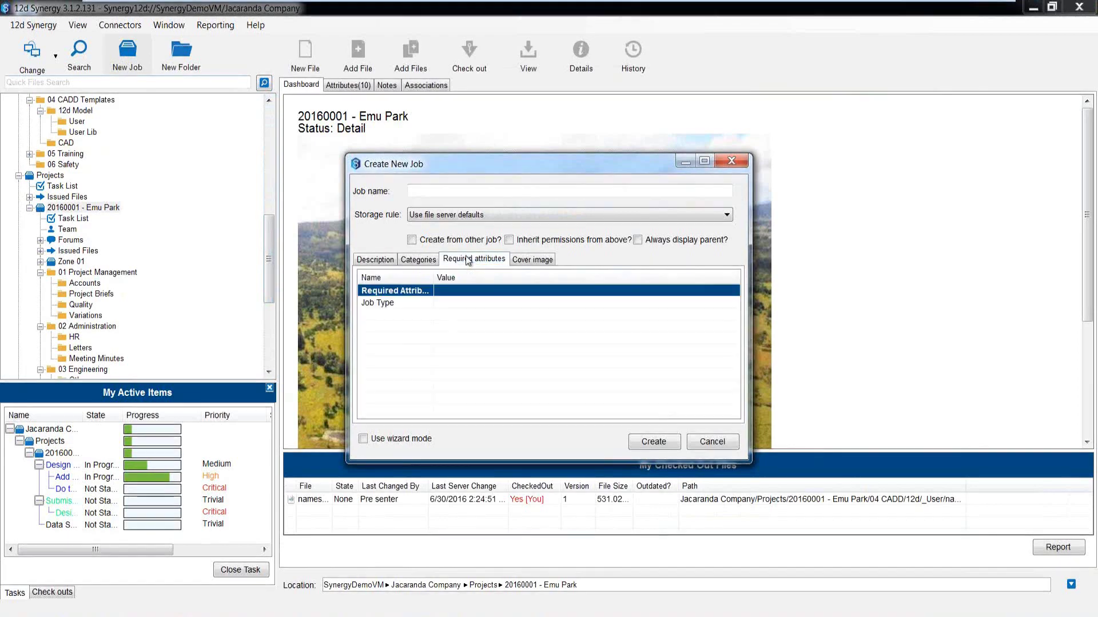
left_click(447, 304)
left_click(447, 304)
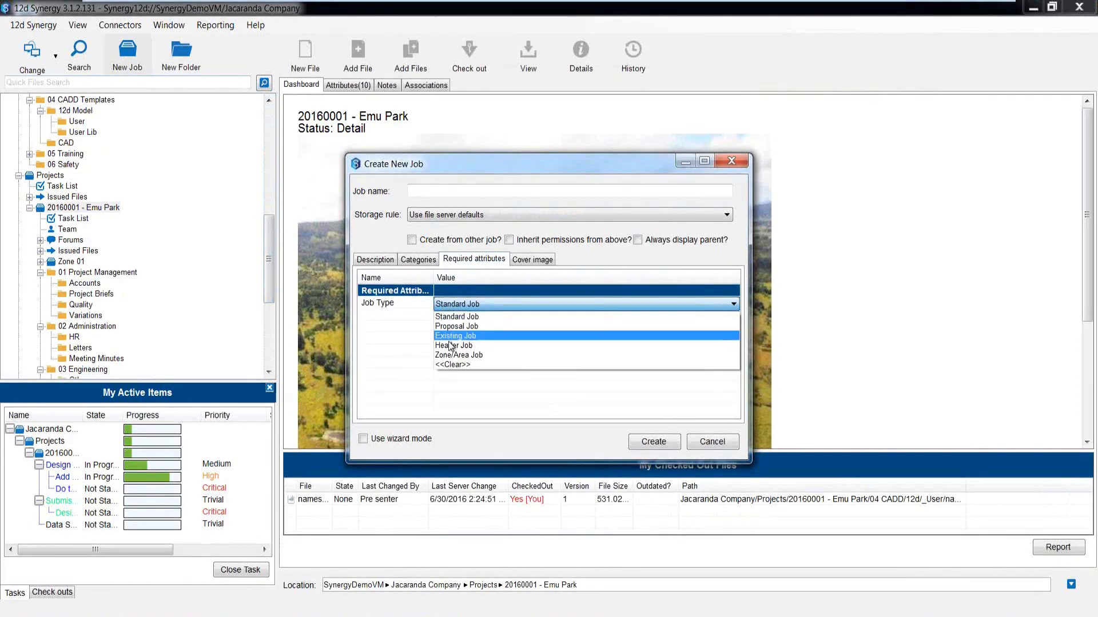
left_click(452, 355)
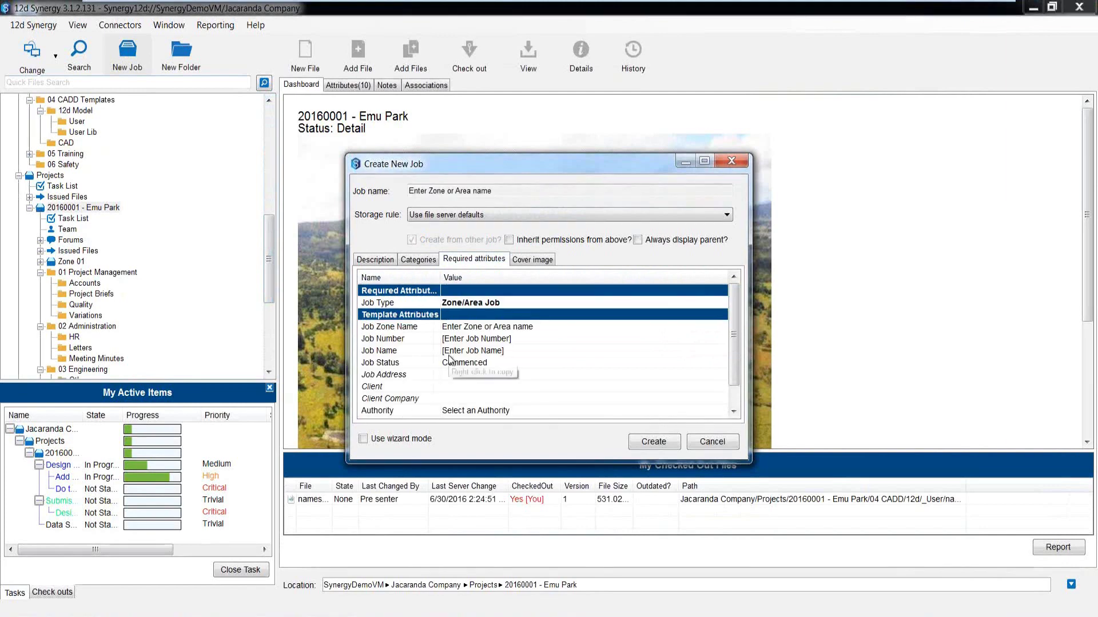
Enter zone name Zone 02, job number 20160001 and job name Emu Park, then create the job.
left_click(460, 327)
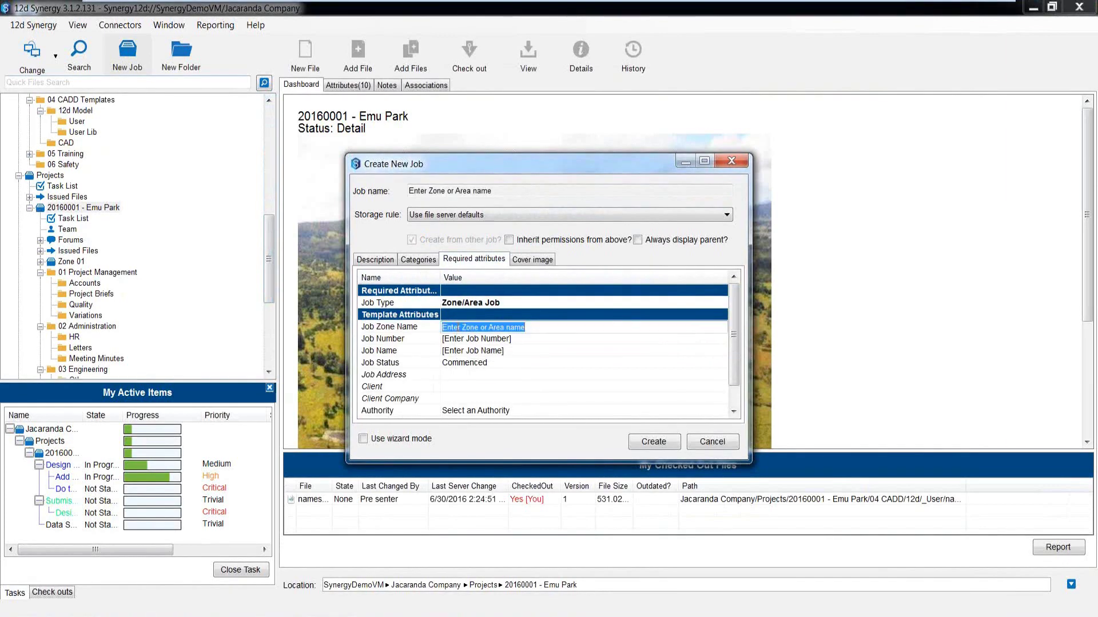
type("Zone ")
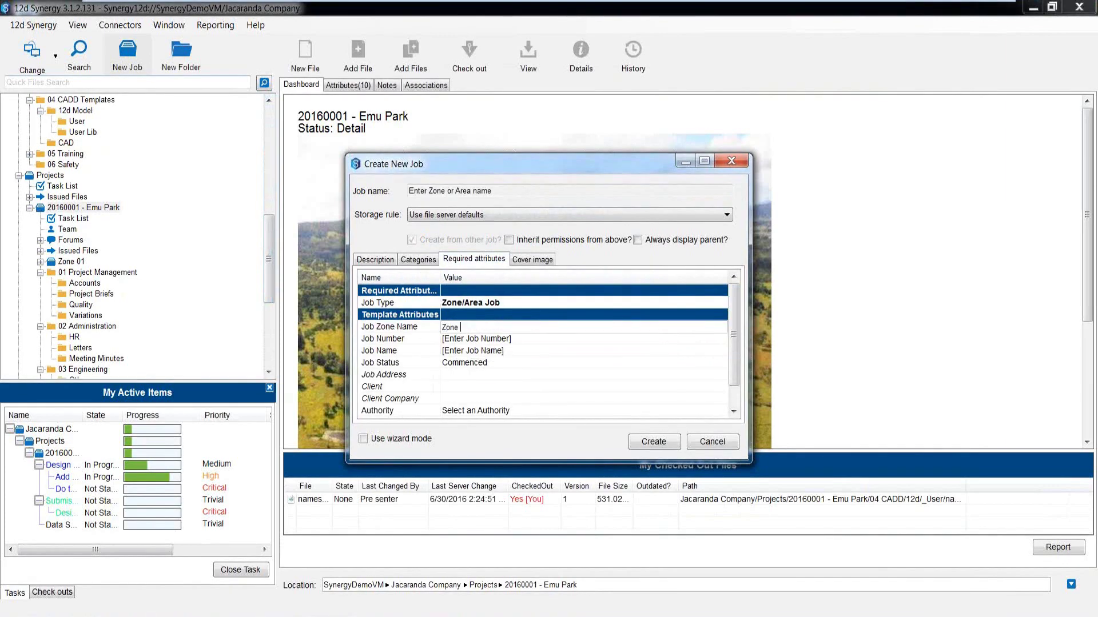
type("02")
left_click(463, 339)
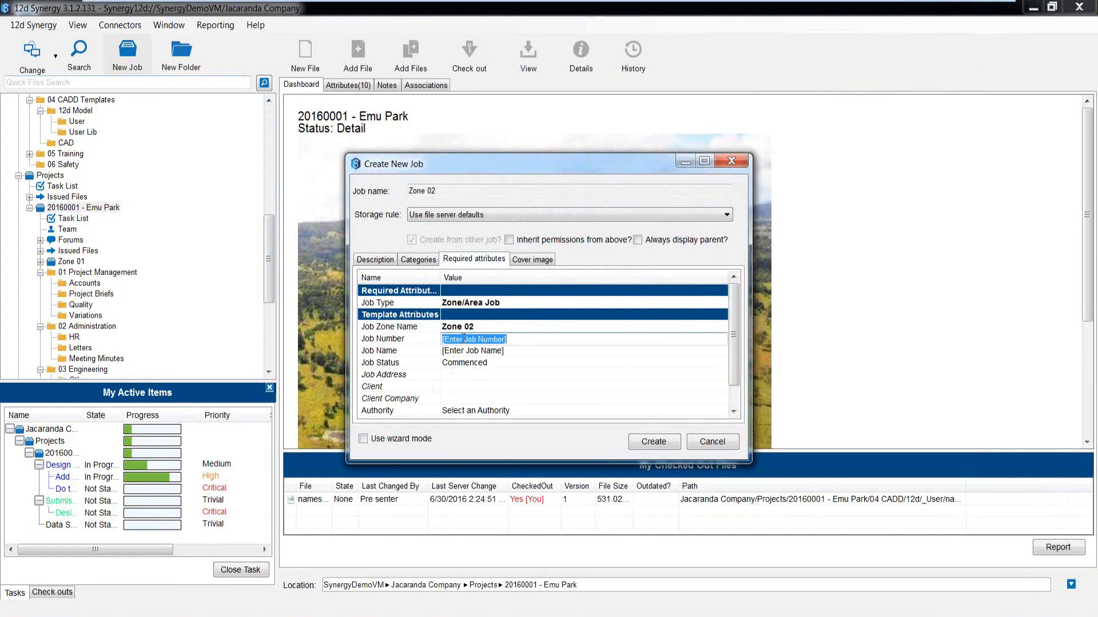
type("2016")
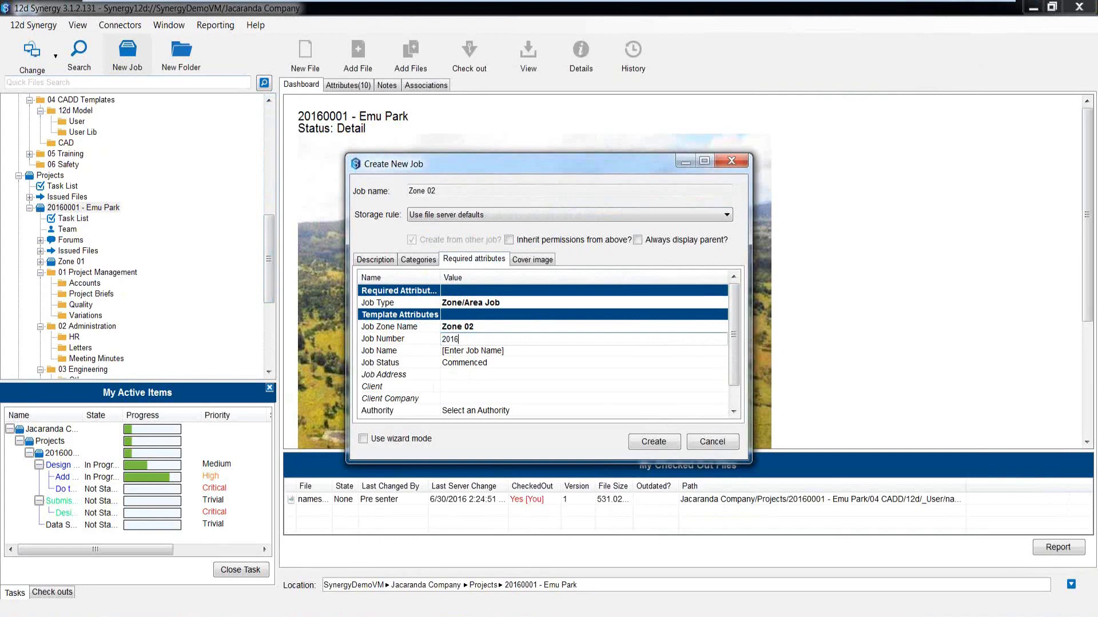
type("0001")
left_click(464, 351)
type("E")
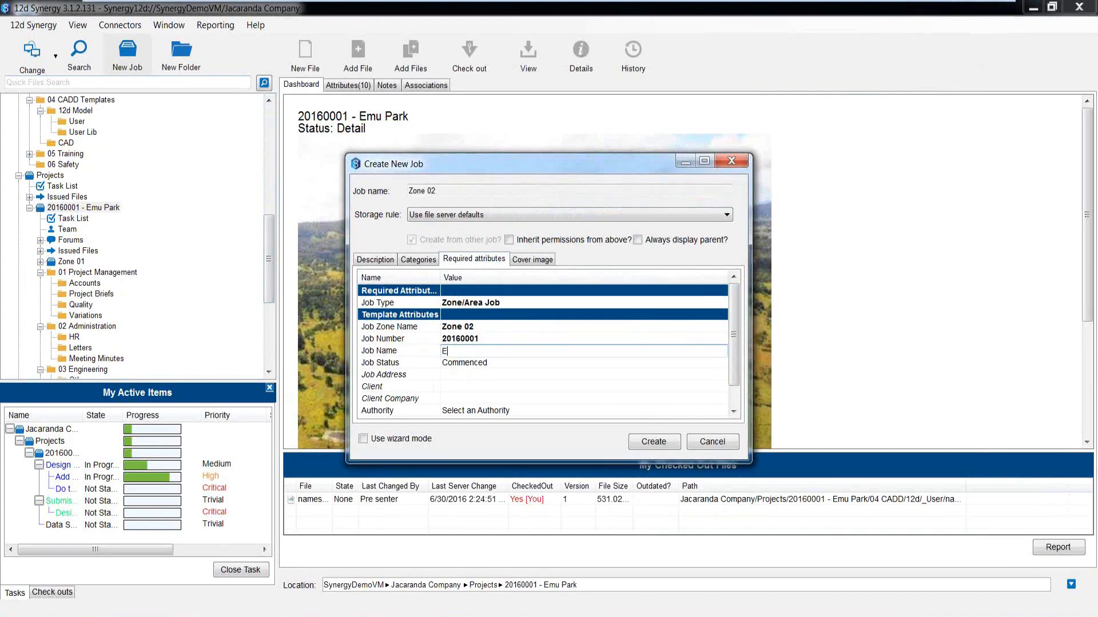
type("mu Park")
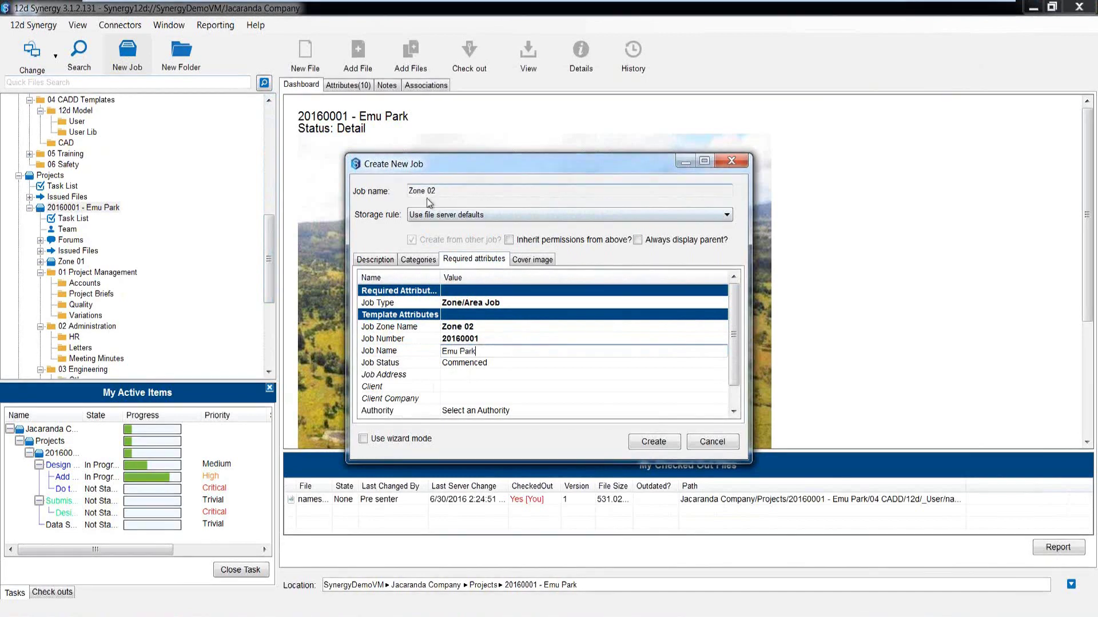
left_click(660, 441)
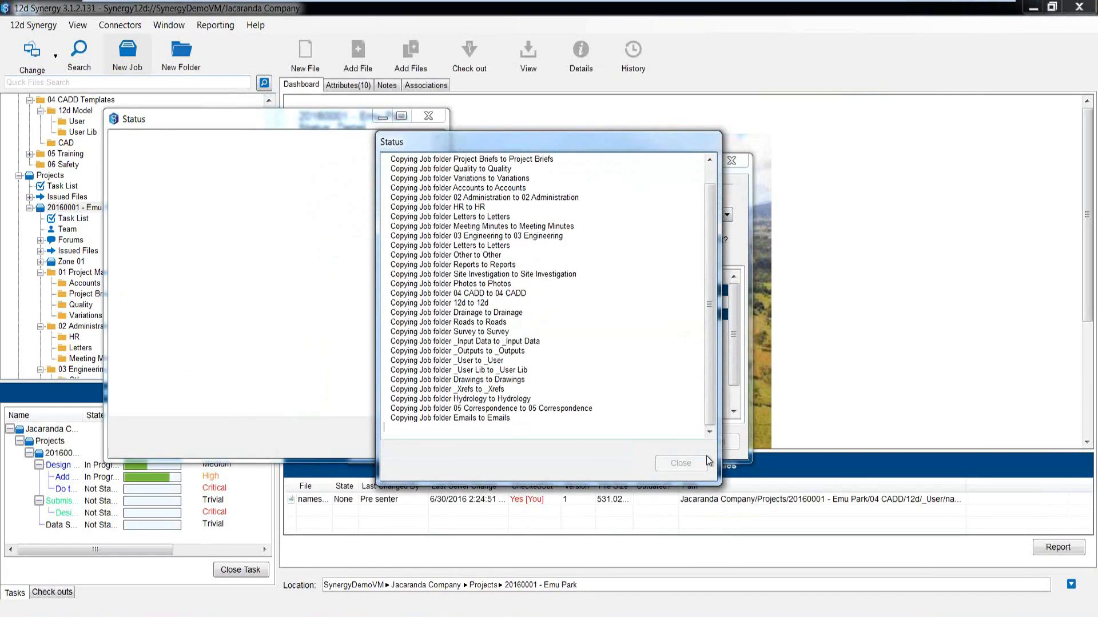
Dismiss the finished folder-copy status and scroll the tree to see Zone 02 under Emu Park.
left_click(703, 458)
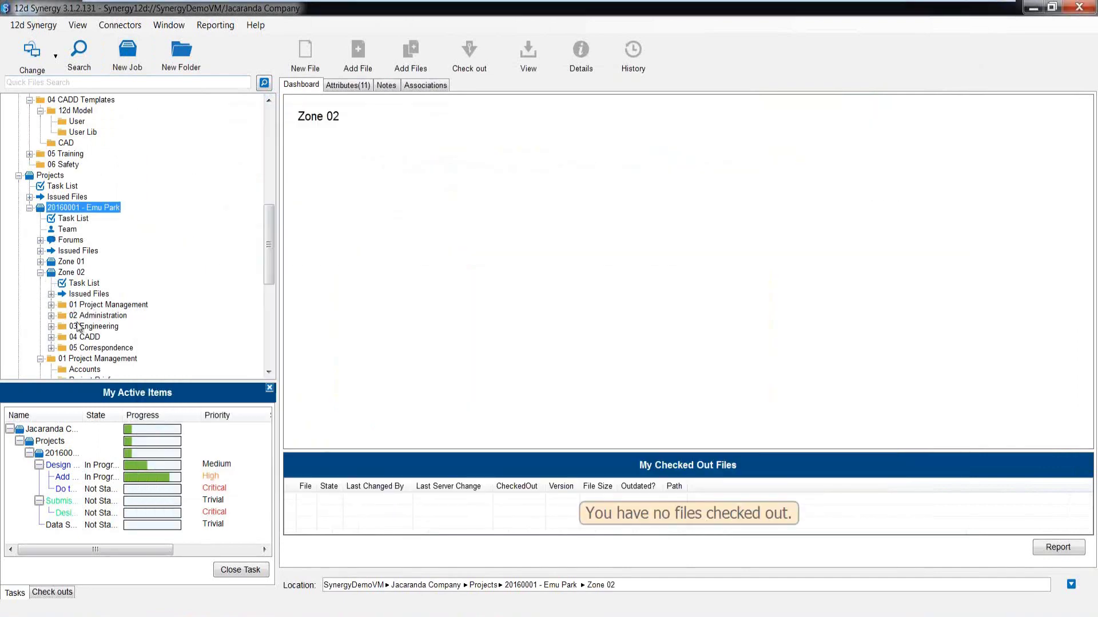
scroll(81, 303, "down", 3)
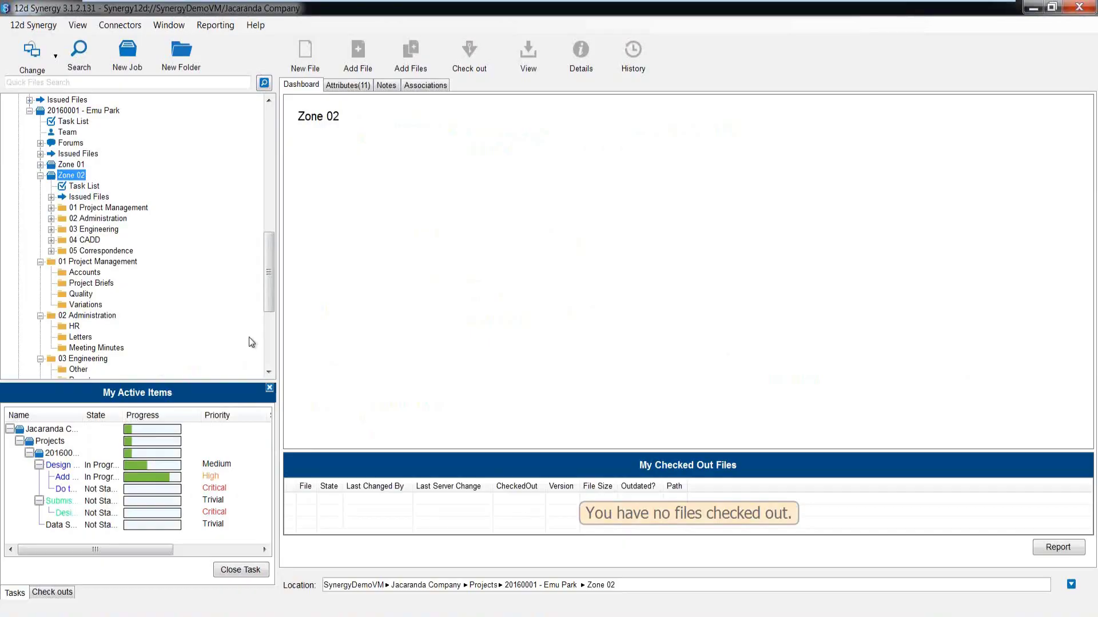
scroll(133, 280, "down", 4)
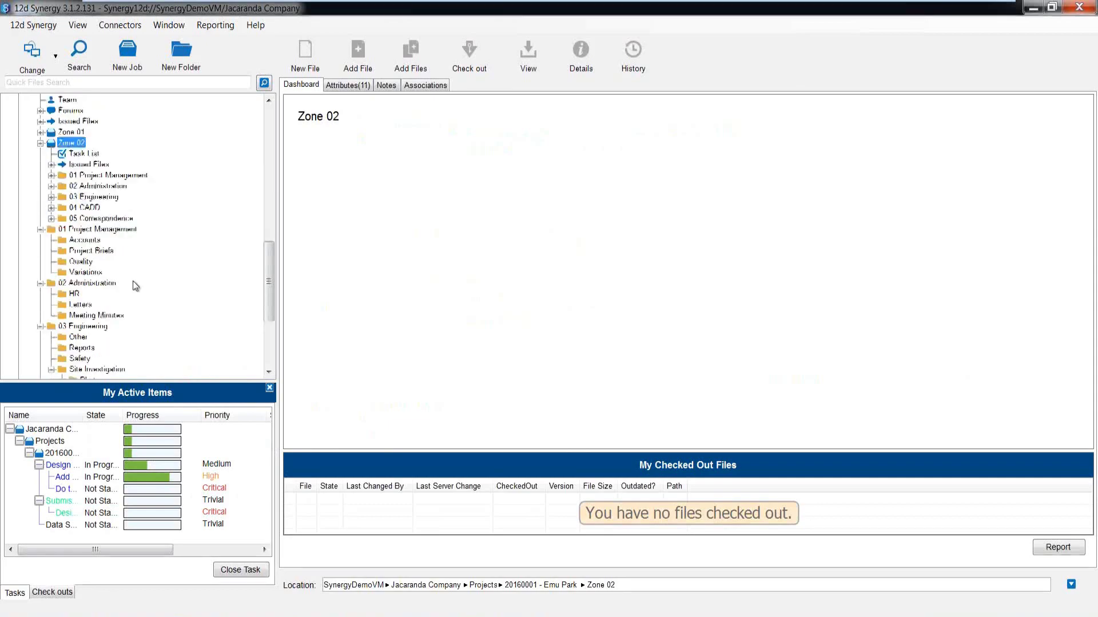
Copy drawings GA-001 to GA-003 from the CAD folder into Emu Park's 04 CADD Drawings folder.
left_click(84, 315)
left_click(169, 609)
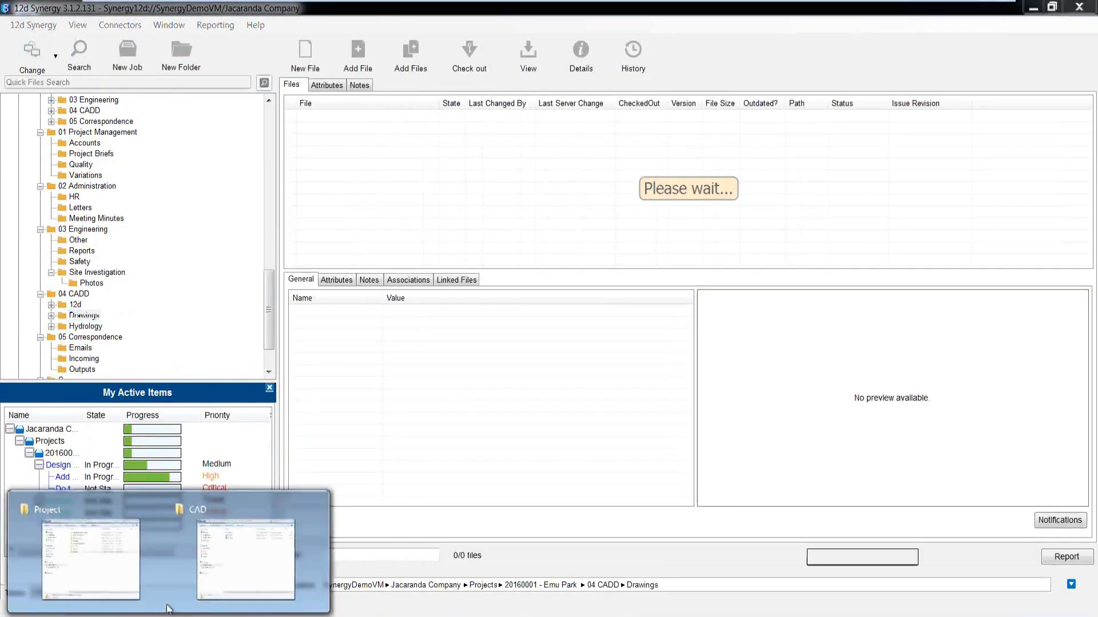
left_click(229, 577)
left_click_drag(755, 261, 333, 196)
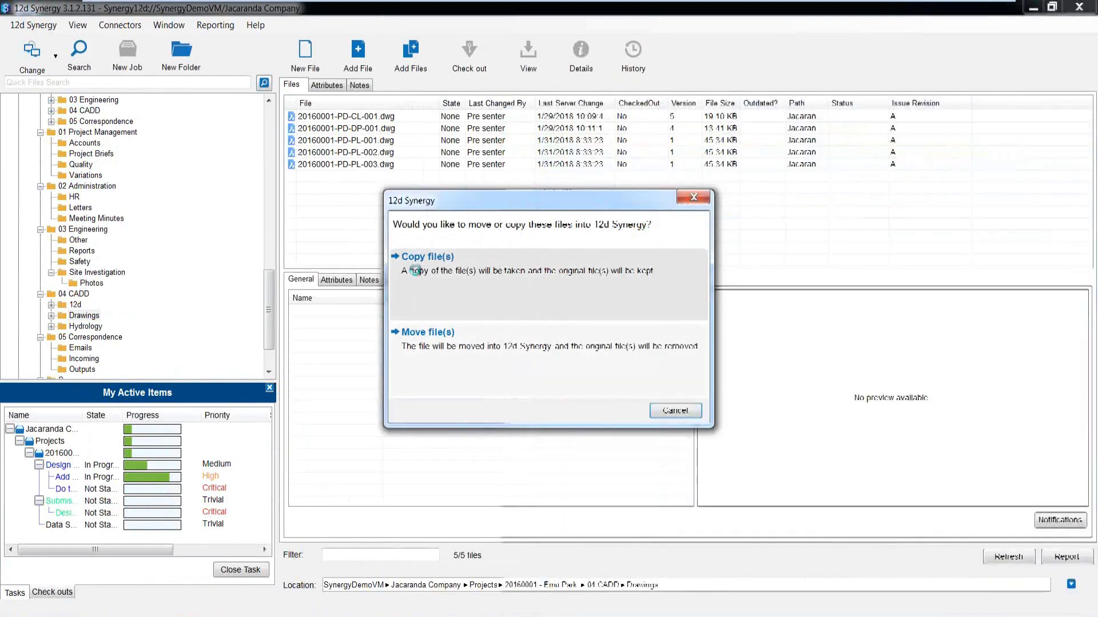
left_click(414, 269)
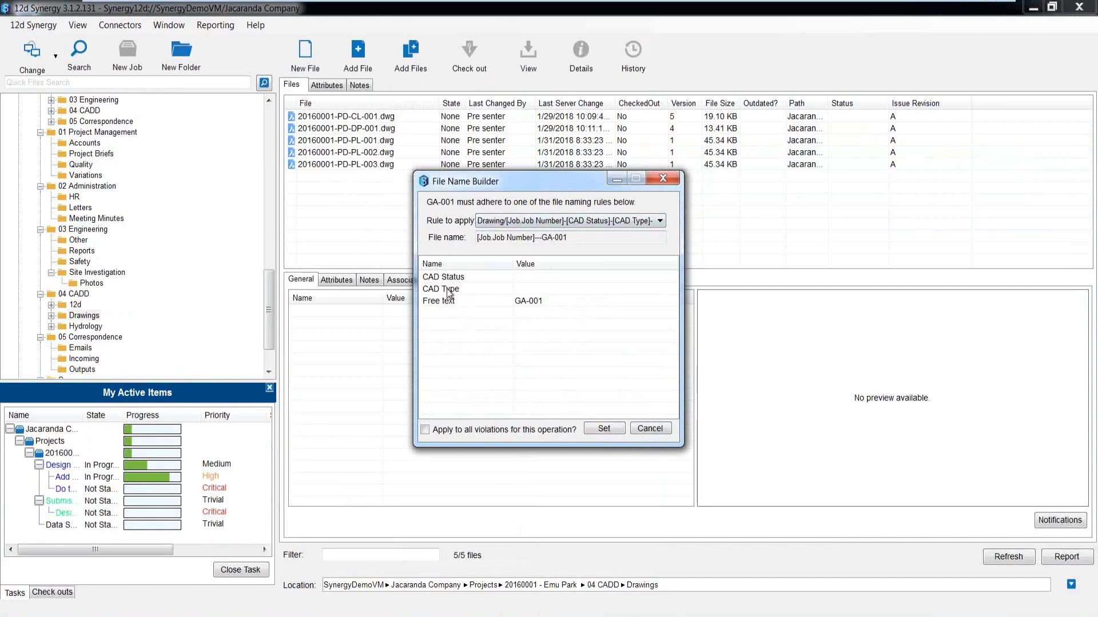
Name GA-001 with CAD status PD, CAD type Drainage Plan and free text 002.
left_click(530, 279)
left_click(524, 298)
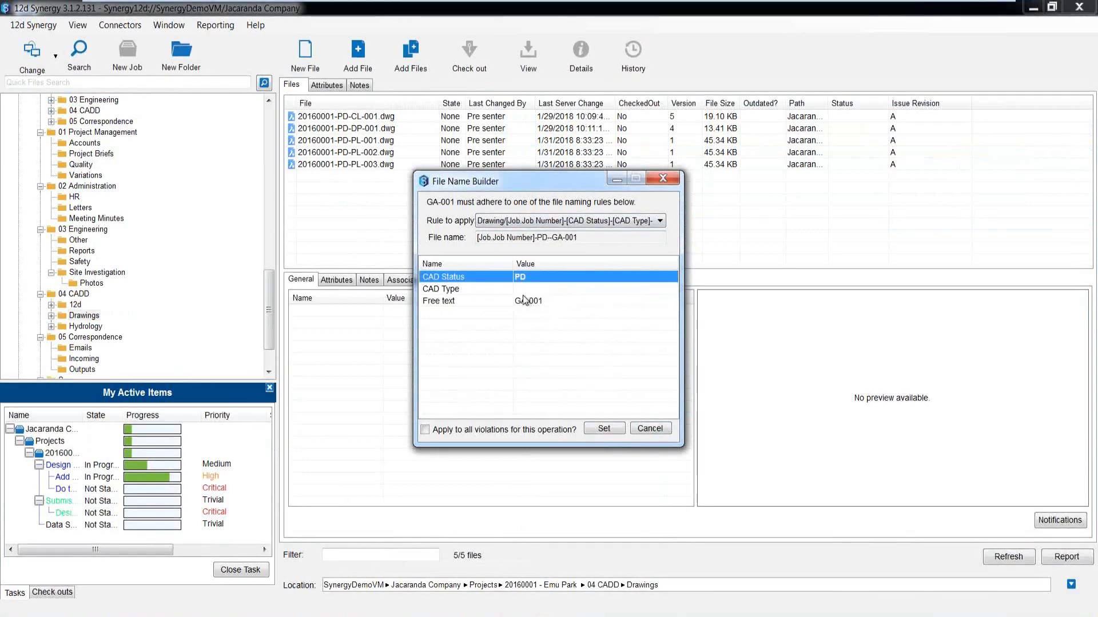
left_click(520, 290)
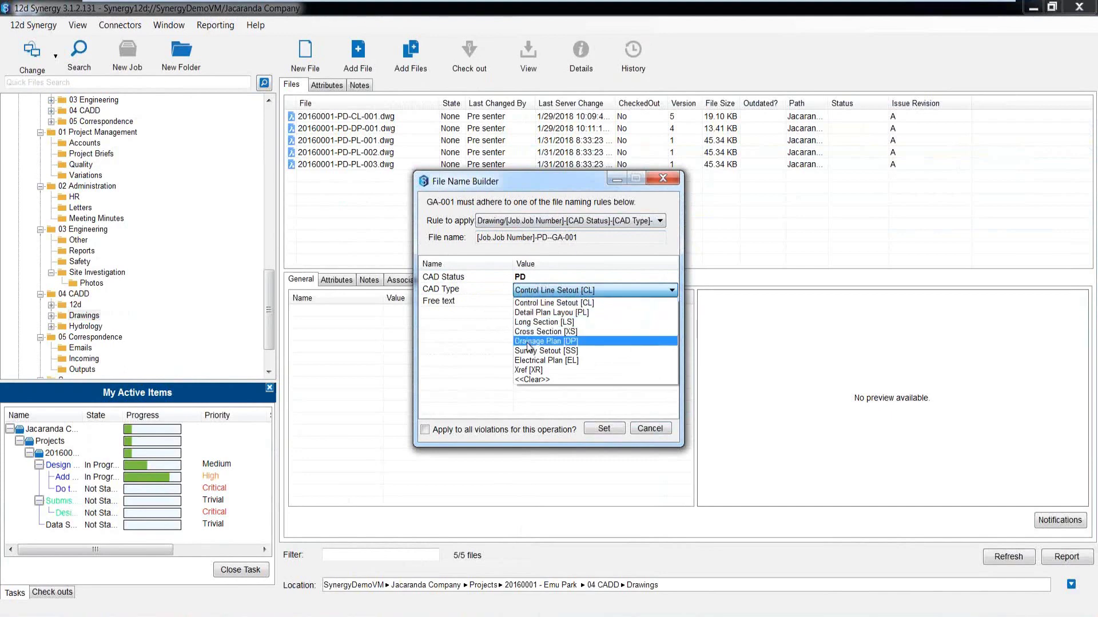
left_click(527, 342)
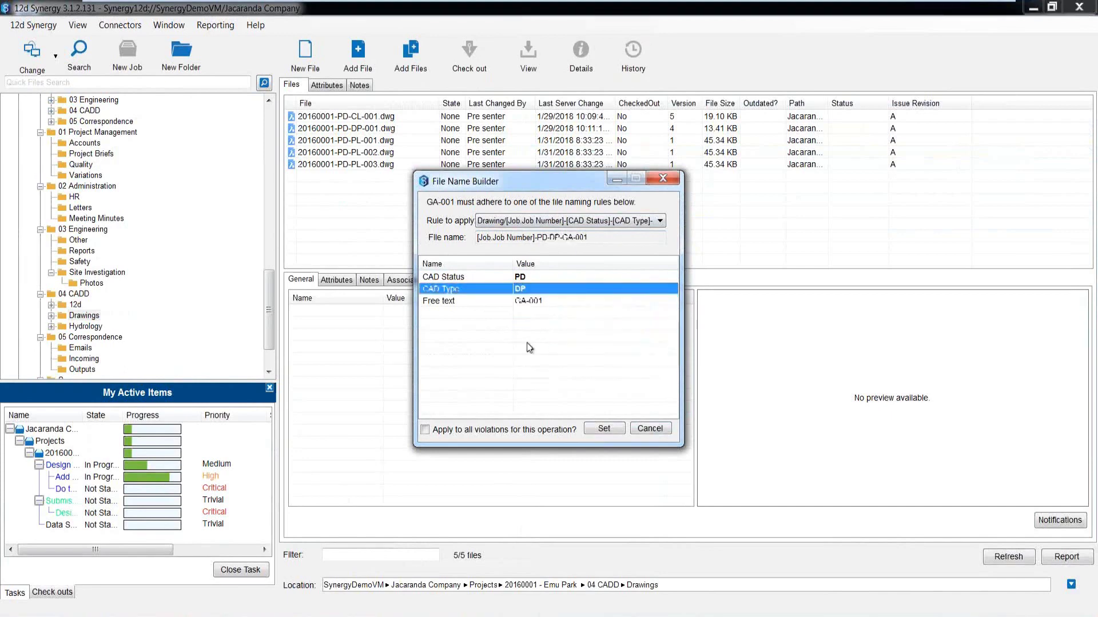
left_click(536, 303)
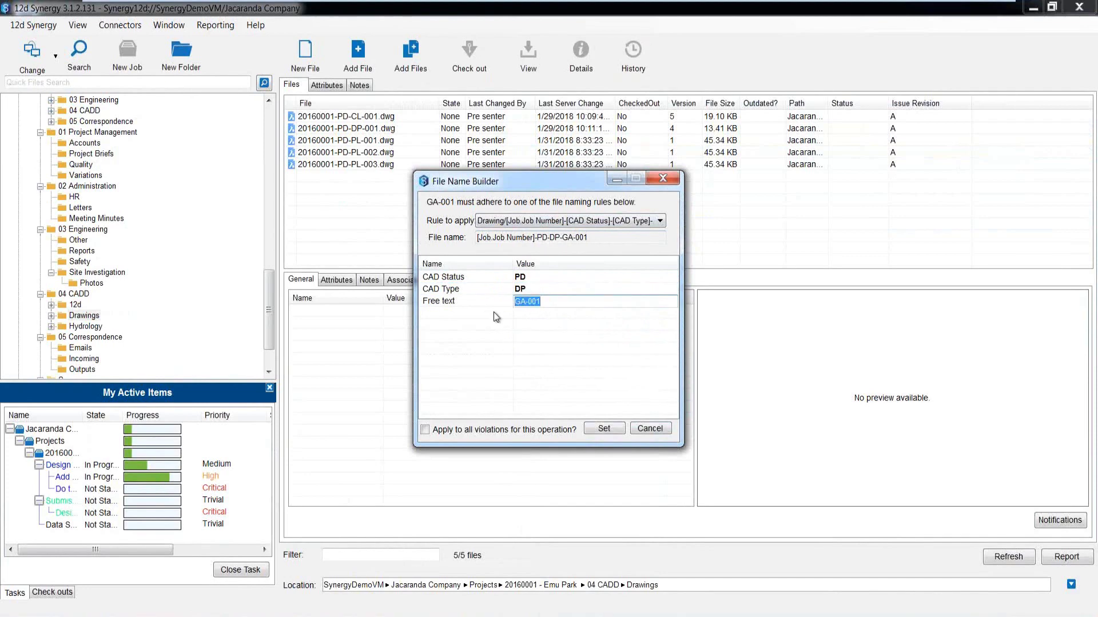
type("002")
left_click(598, 431)
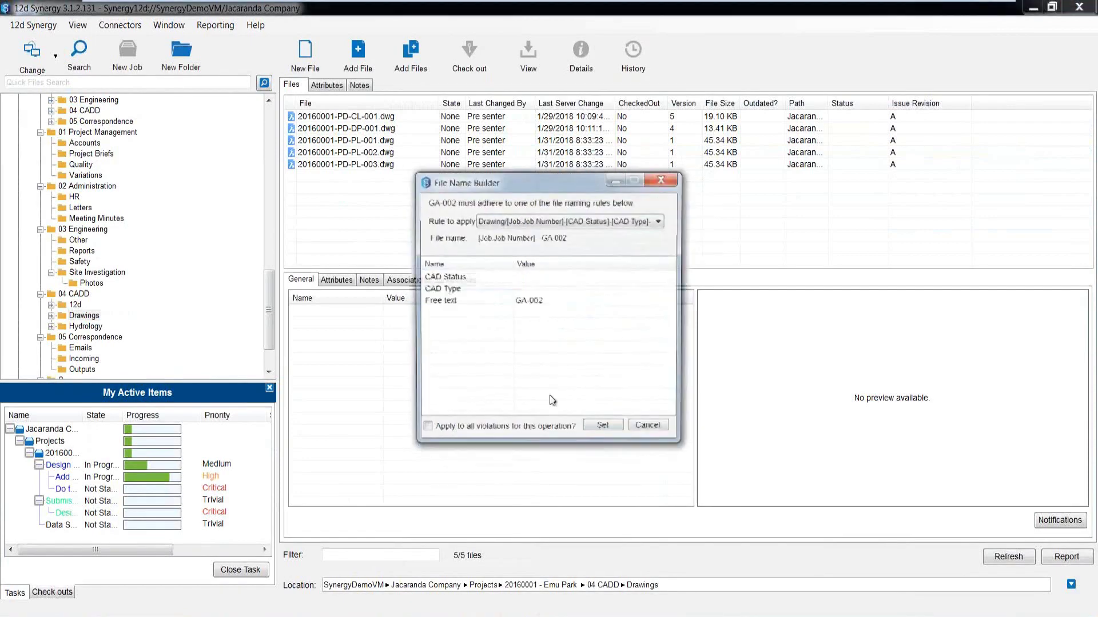
Name GA-002 with CAD status PD, CAD type Drainage Plan and free text 003.
left_click(549, 276)
left_click(531, 287)
left_click(549, 289)
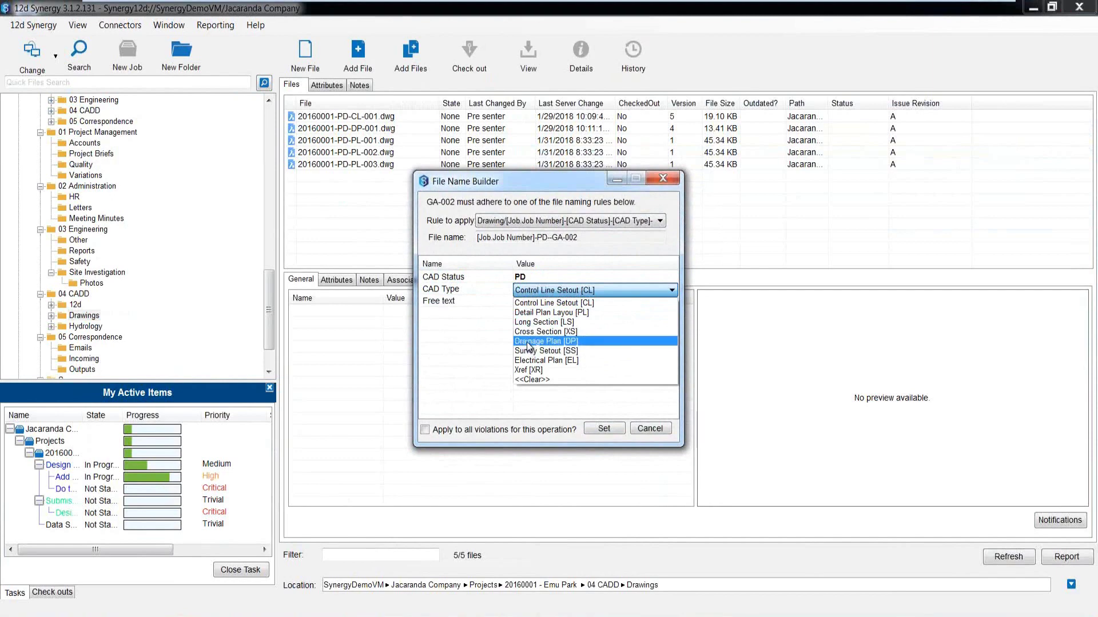
left_click(527, 343)
left_click(534, 304)
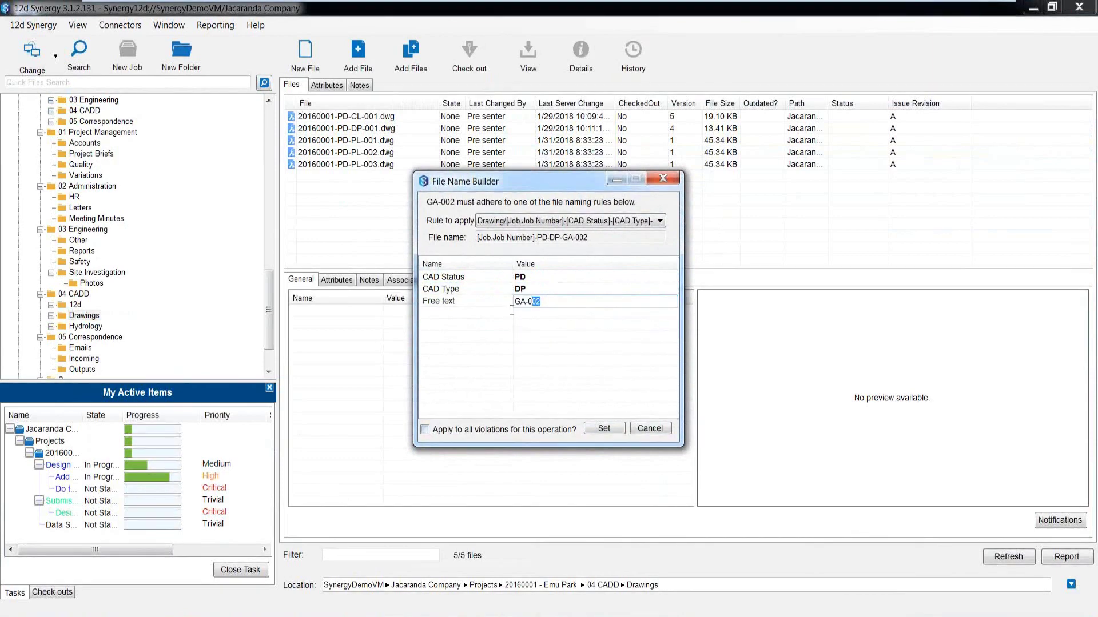
type("003")
left_click(601, 428)
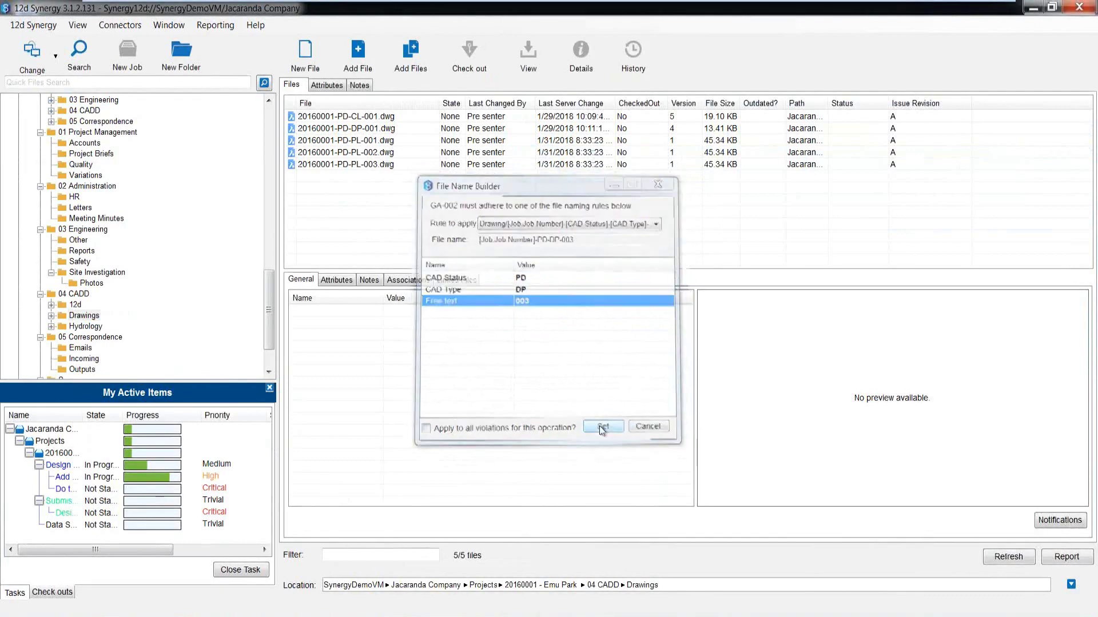
Name GA-003 with CAD status PD, CAD type Drainage Plan and free text 004.
left_click(520, 279)
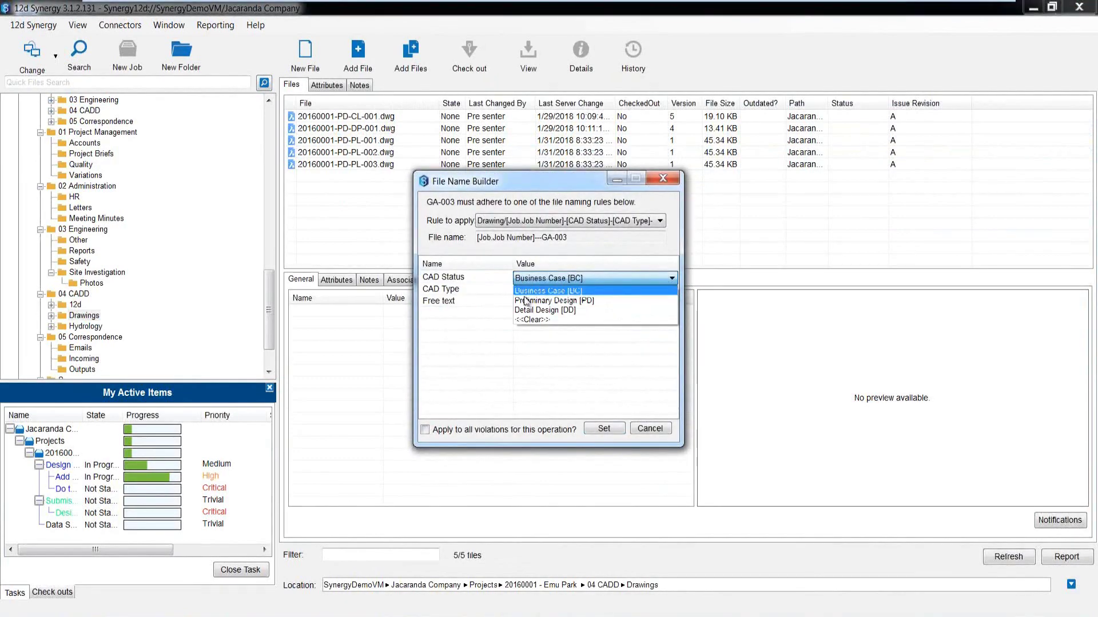
left_click(521, 298)
left_click(523, 291)
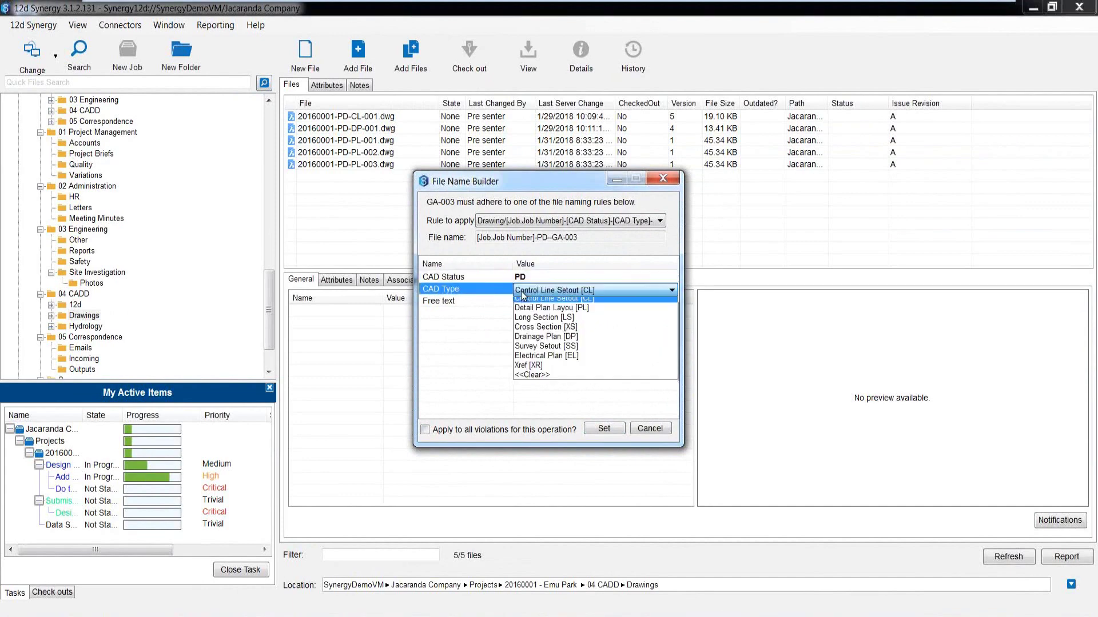
left_click(523, 342)
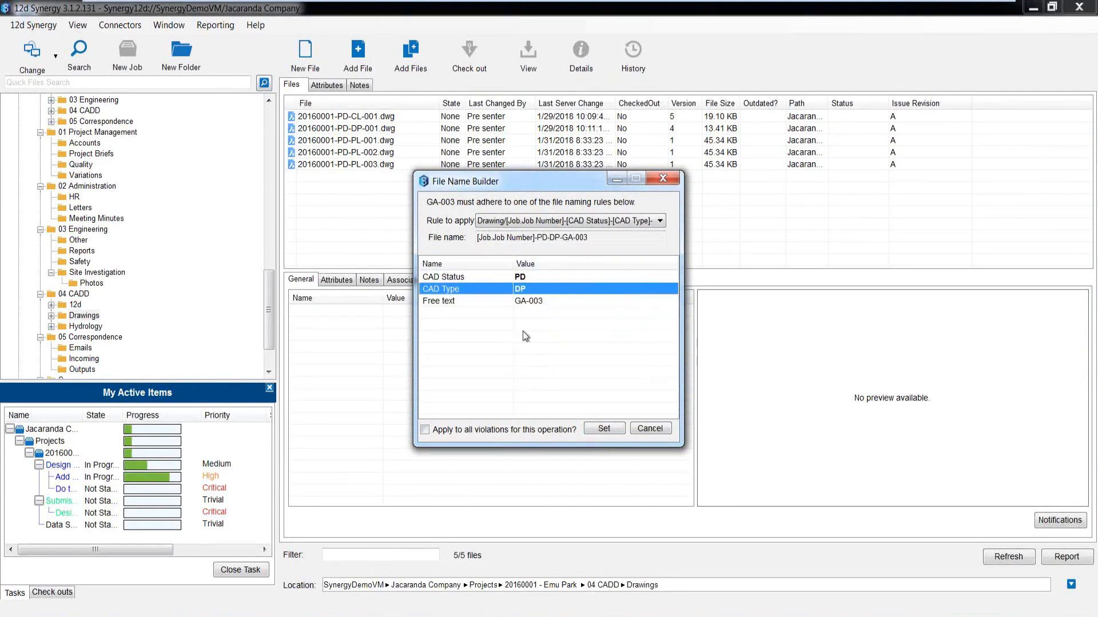
left_click(528, 301)
type("004")
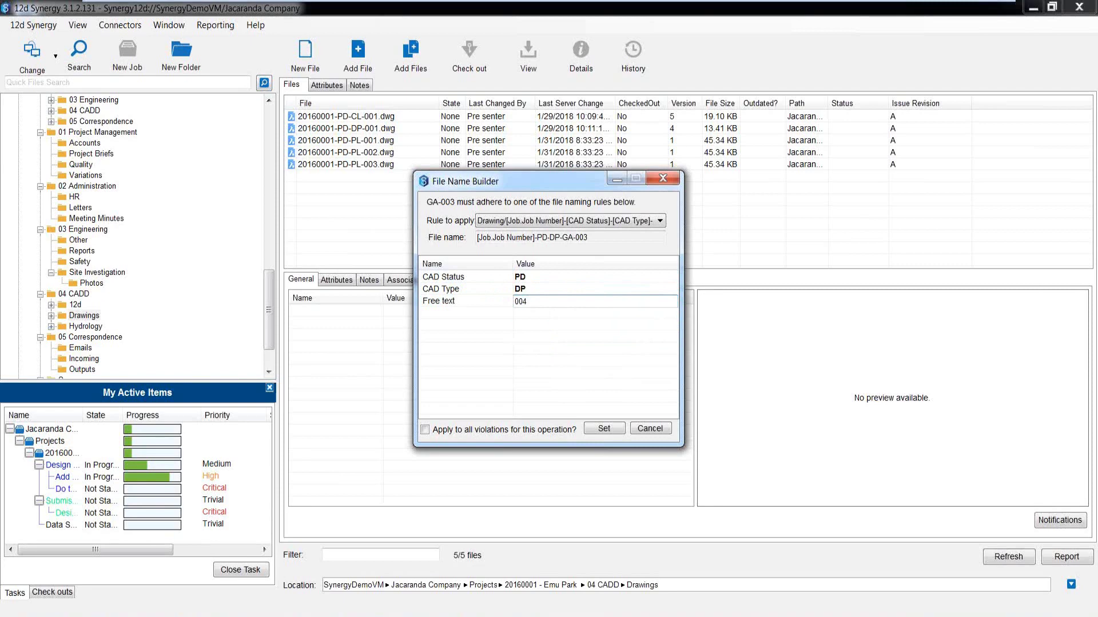
left_click(615, 429)
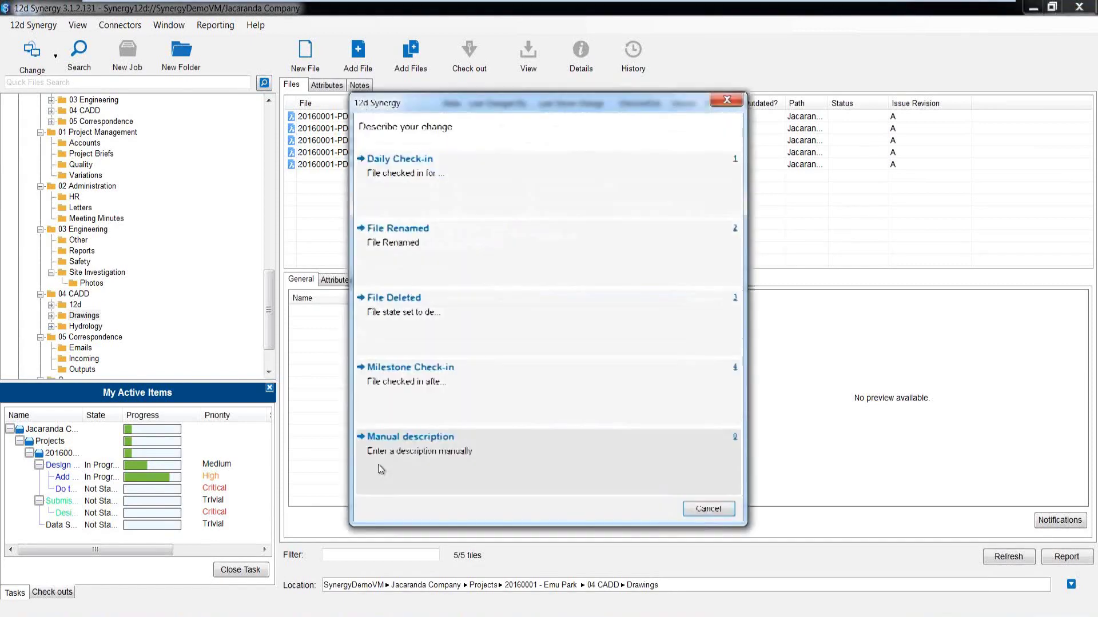
Submit a manual change description reading 'new drainage plans'.
left_click(381, 469)
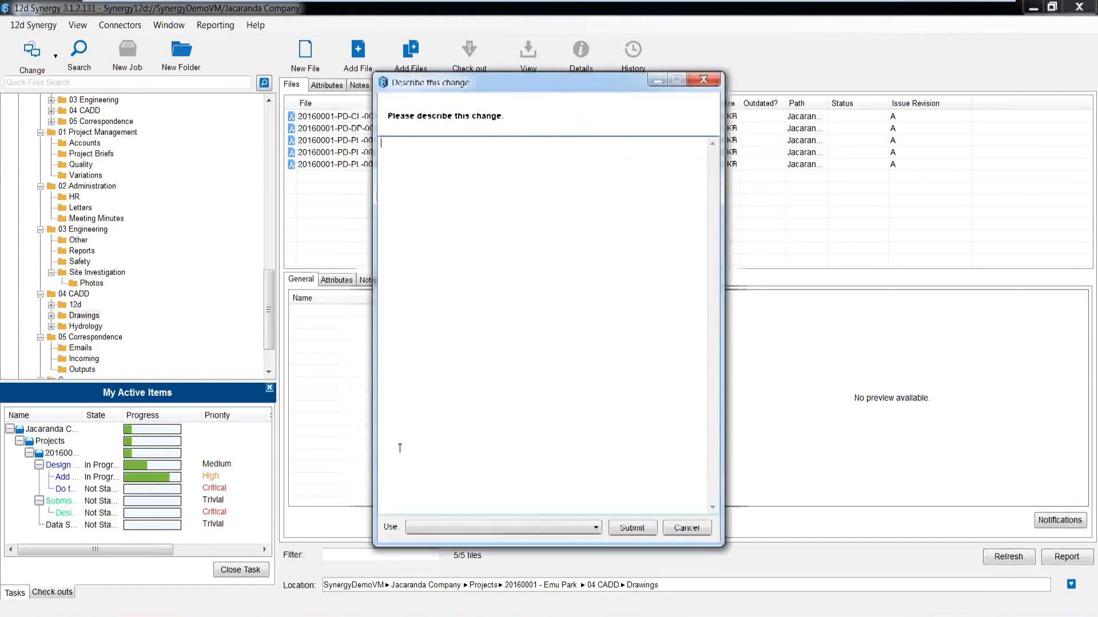
type("new drainage plans")
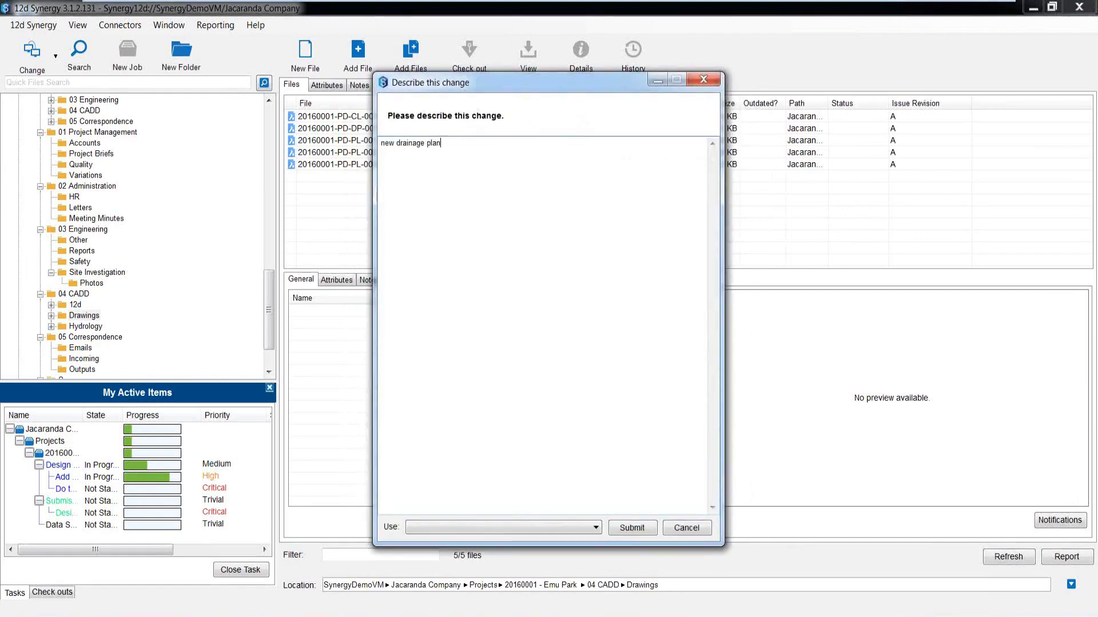
left_click(631, 528)
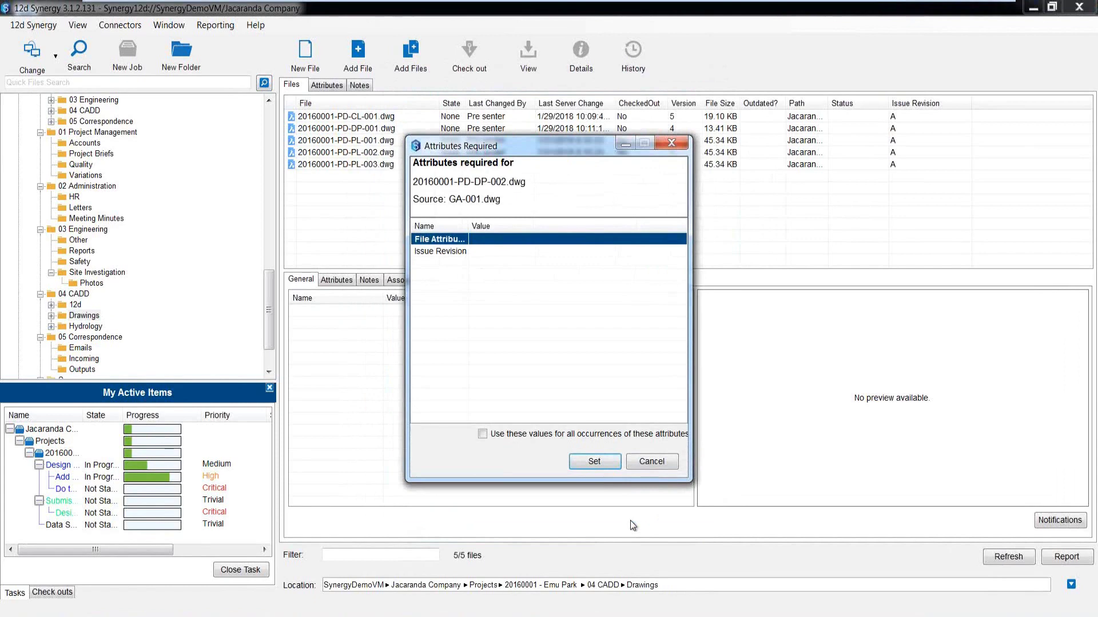
Set Issue Revision A and apply it to all imported files.
left_click(484, 252)
left_click(484, 252)
left_click(483, 263)
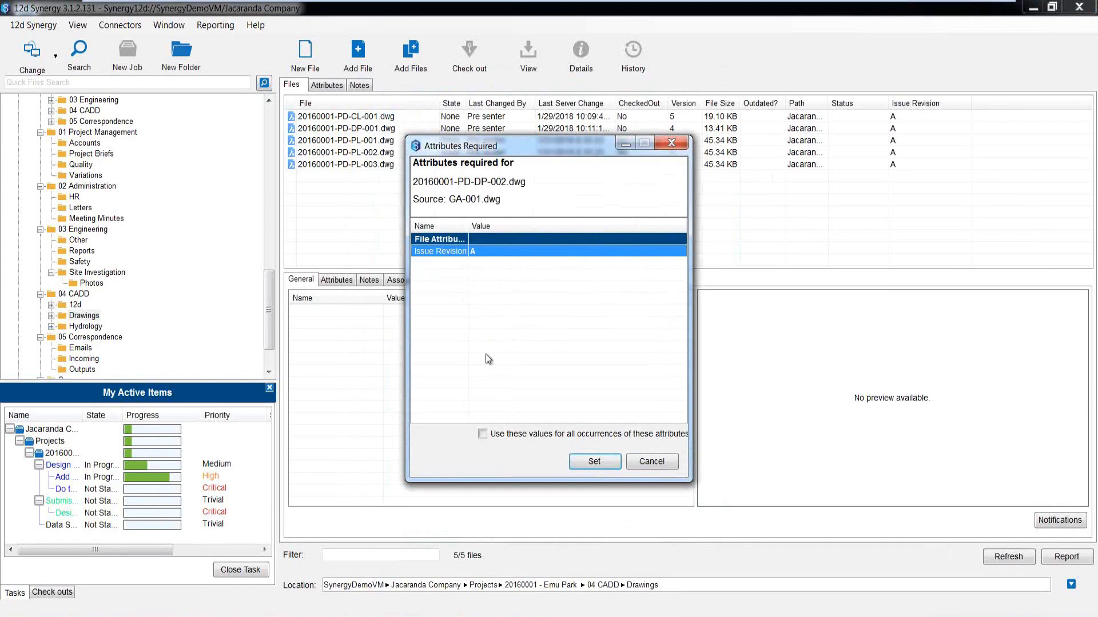
left_click(483, 434)
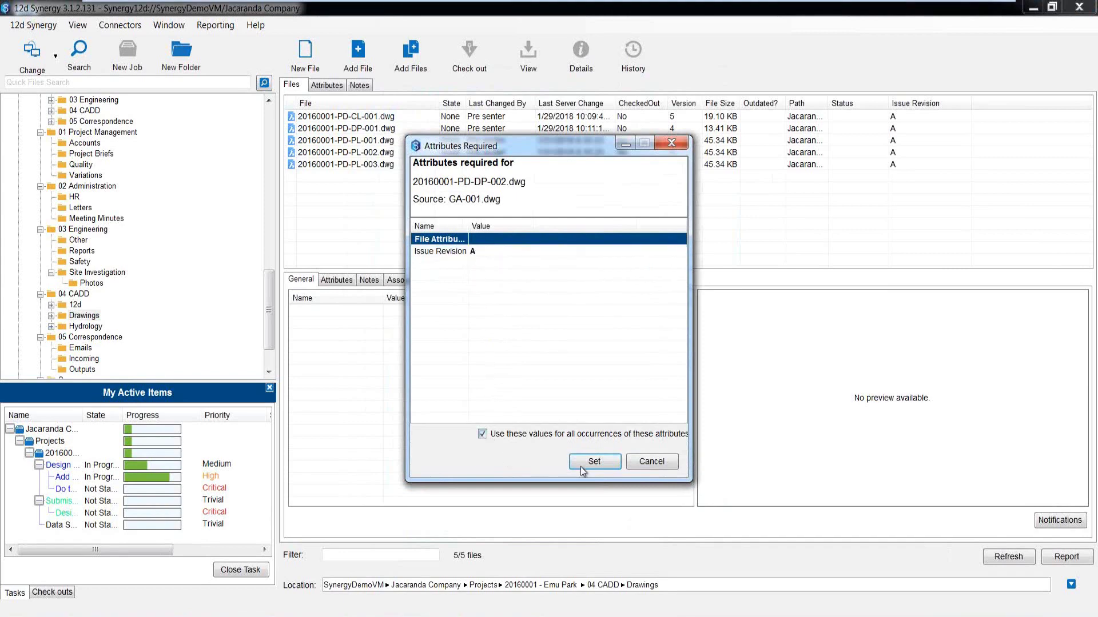
left_click(587, 467)
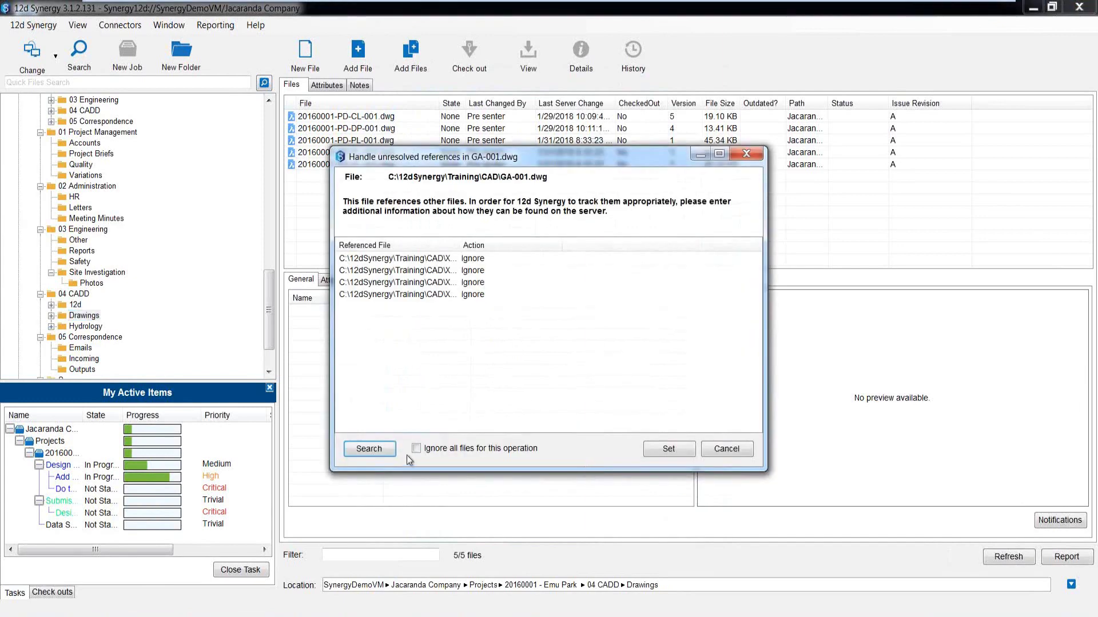
Ignore unresolved references for all files, then widen the Original column in Naming Rule Violations.
left_click(417, 449)
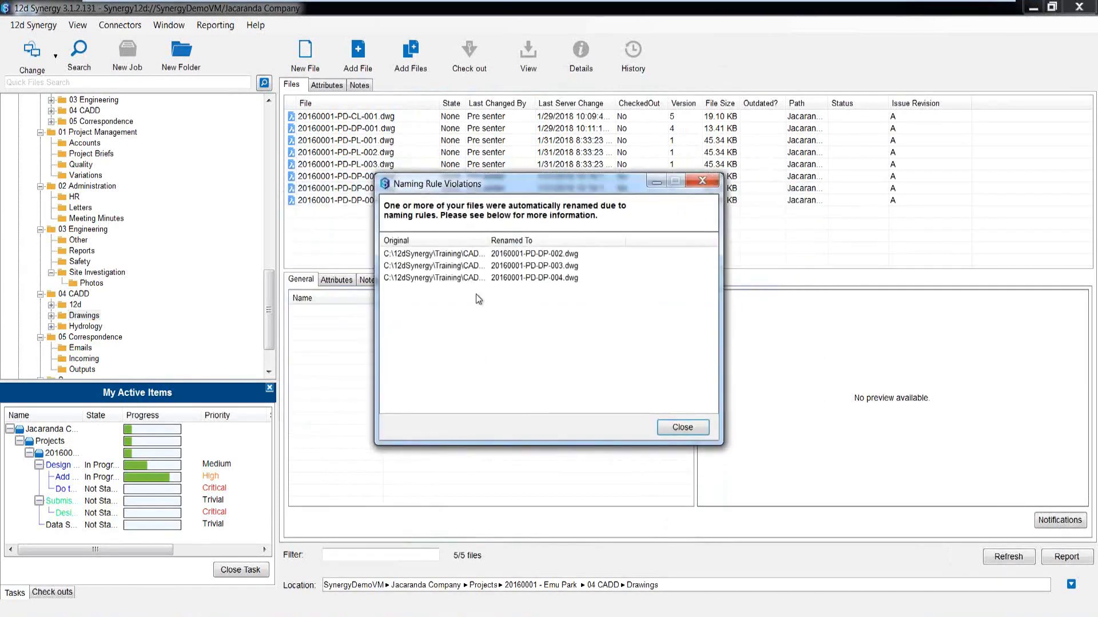
left_click_drag(483, 241, 543, 257)
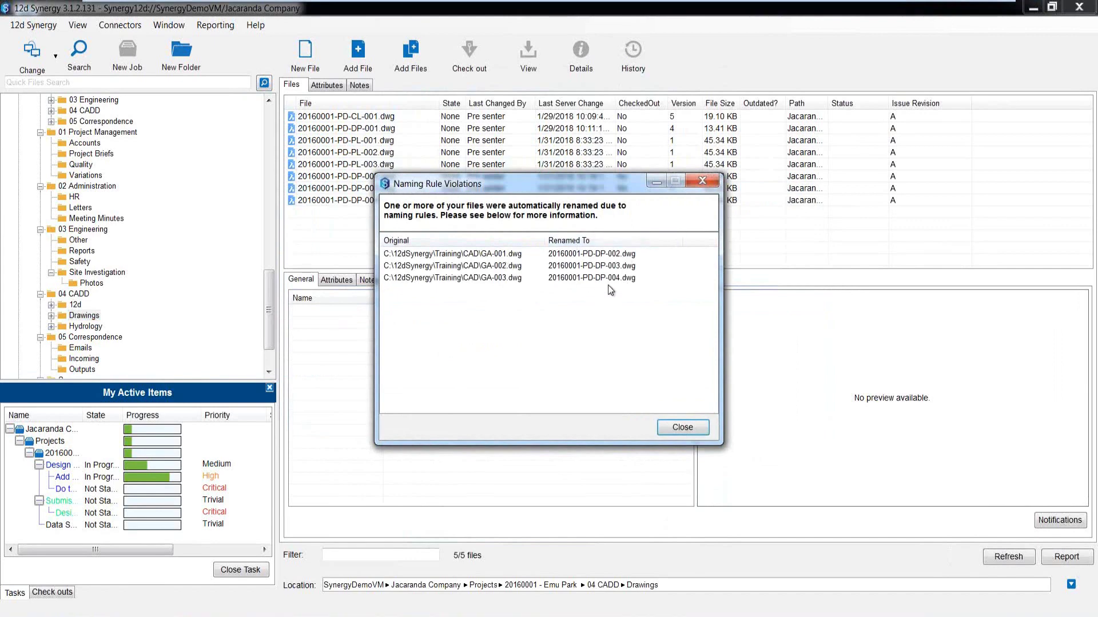
Close the Naming Rule Violations report to show the new PD-DP-002 to -004 drawings.
left_click(673, 429)
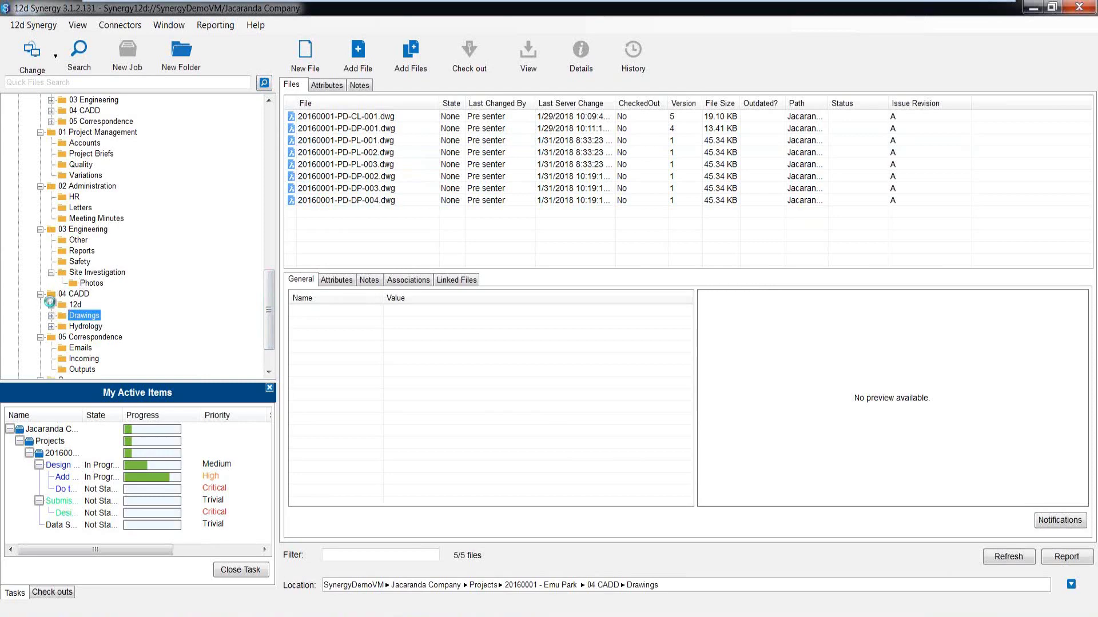
Expand the 12d folder and view the DES 00 HIGHWAY and DES 00 HIGHWAY OP1 model details.
left_click(52, 305)
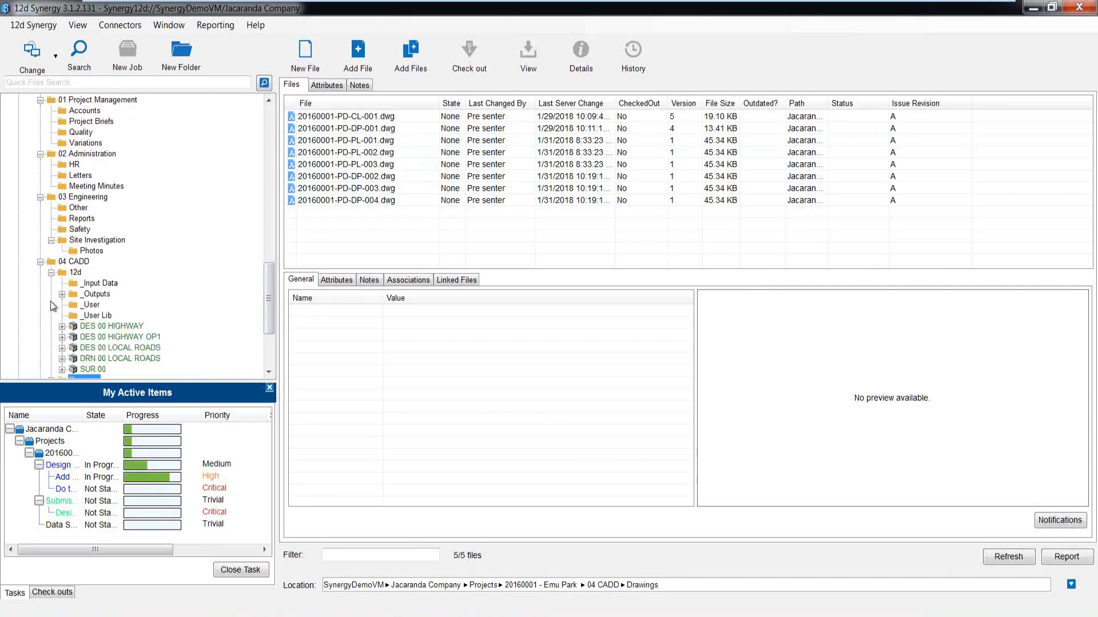
scroll(92, 247, "down", 2)
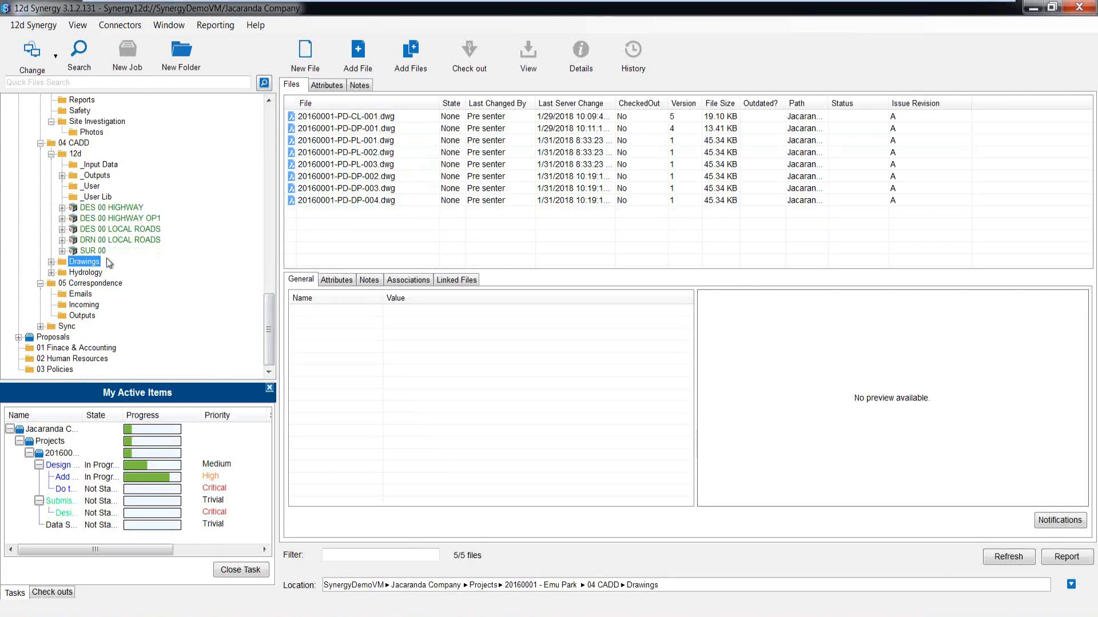
left_click(87, 209)
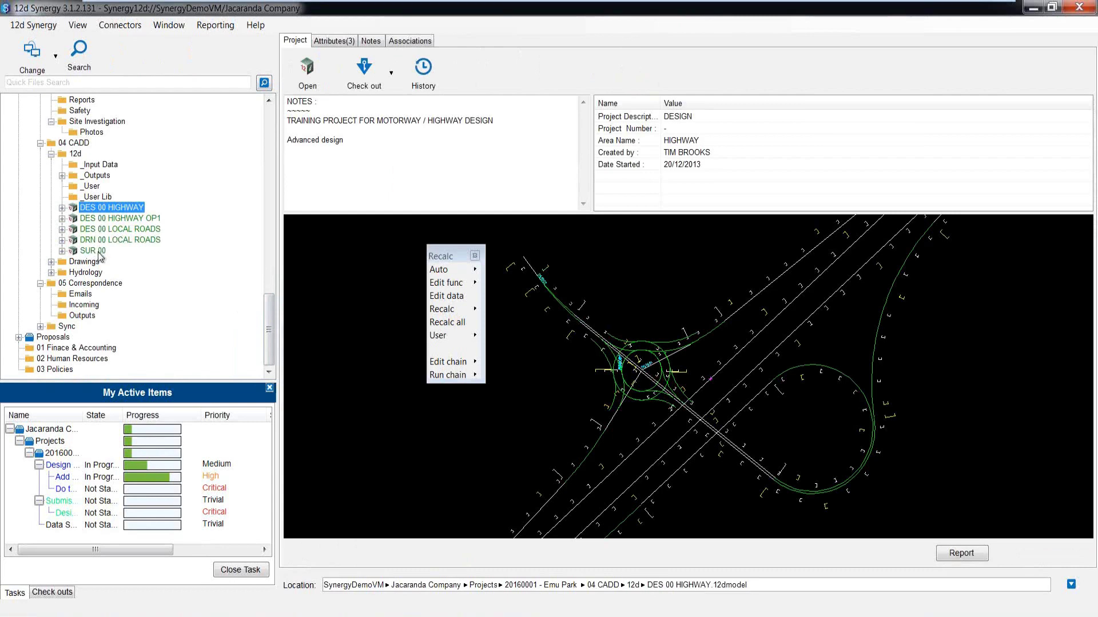
left_click(129, 218)
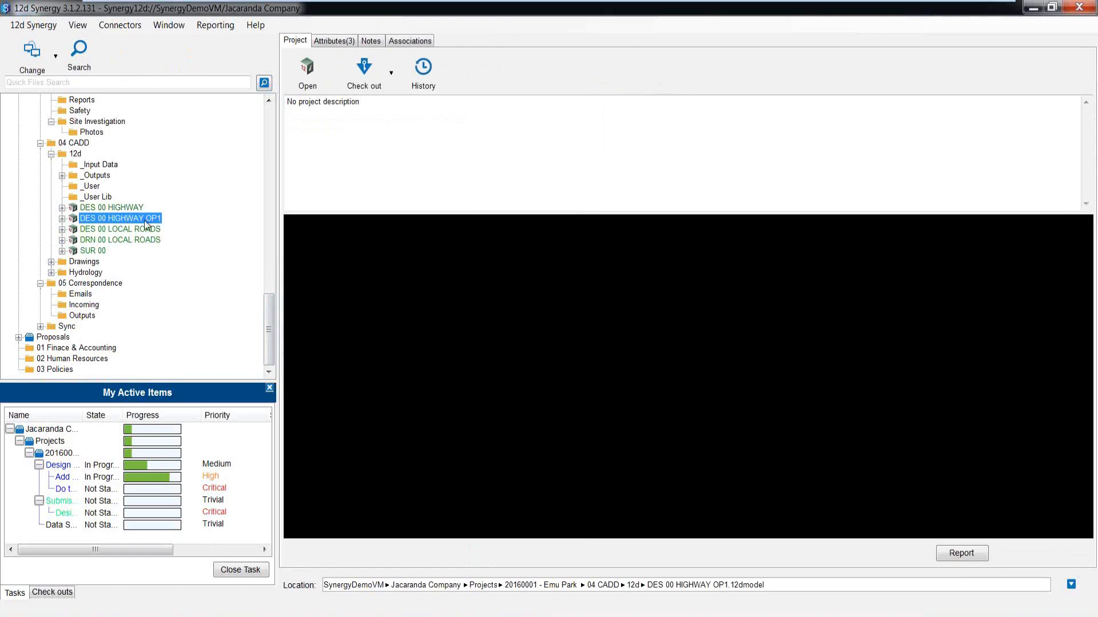
left_click(127, 207)
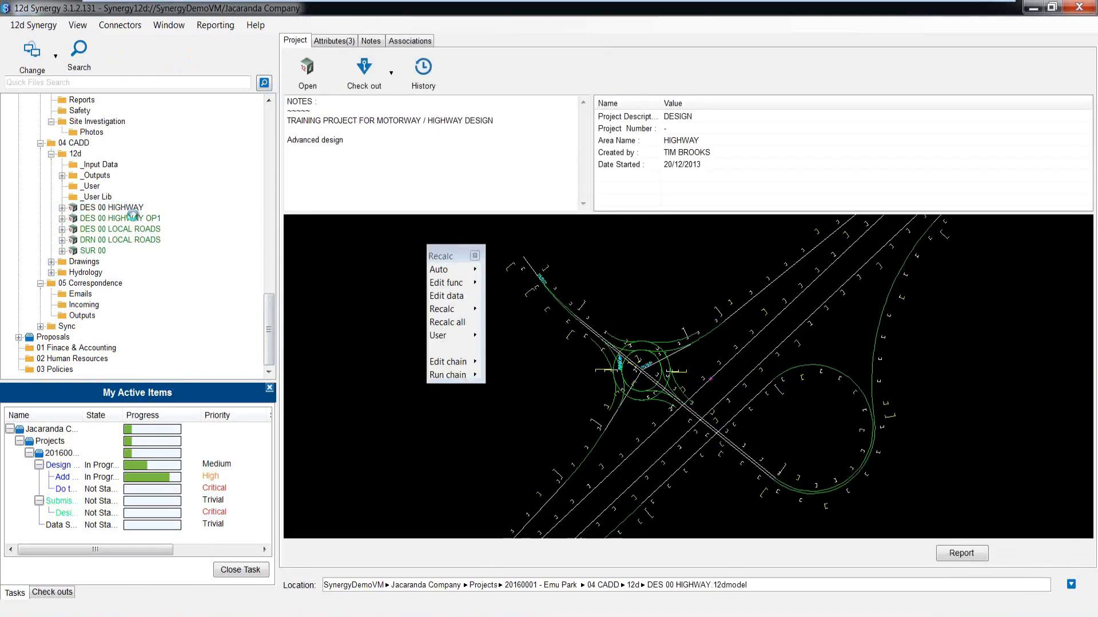
left_click(134, 218)
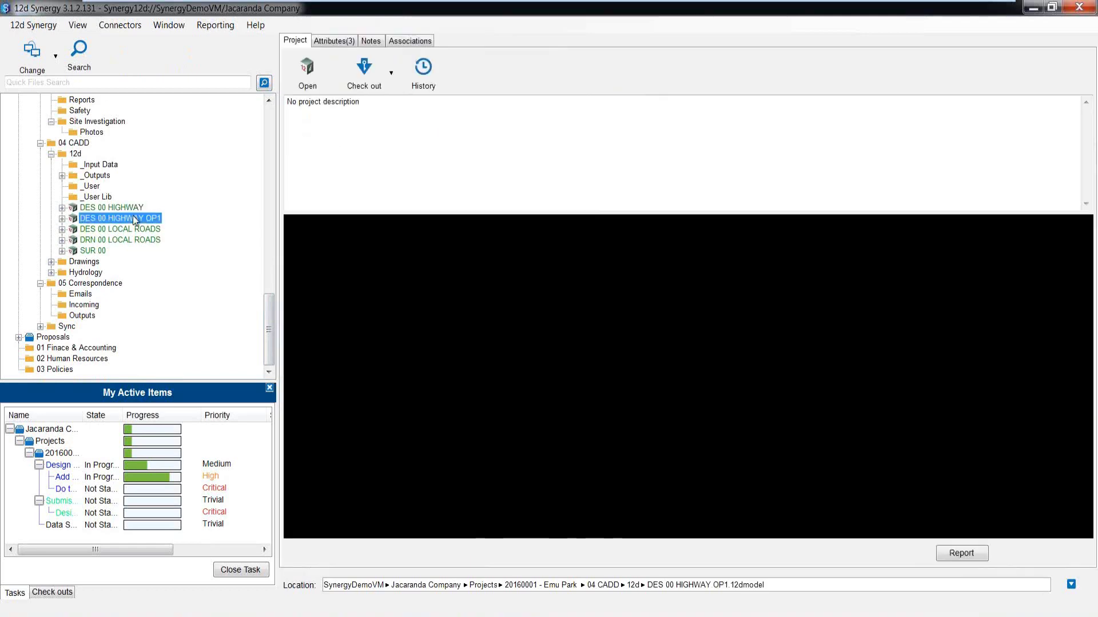